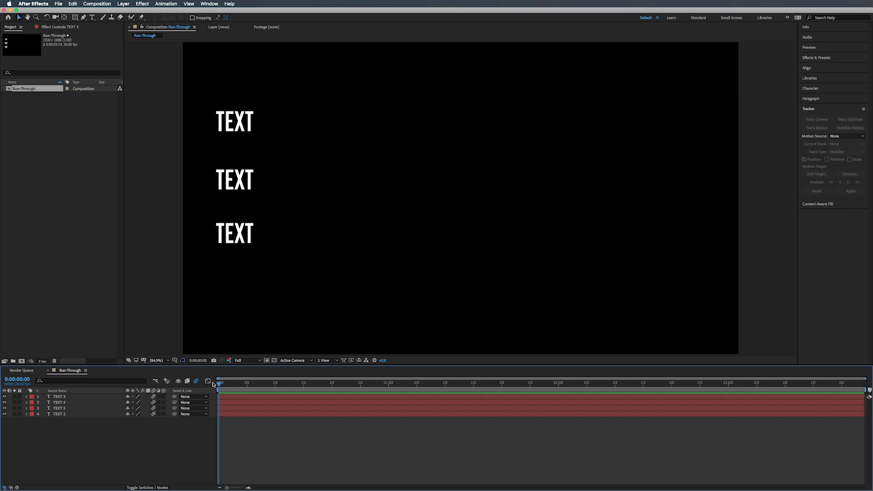
Preview the Run-Through animation and create a new 1920 × 1080 composition at 30 frames per second.
key("space")
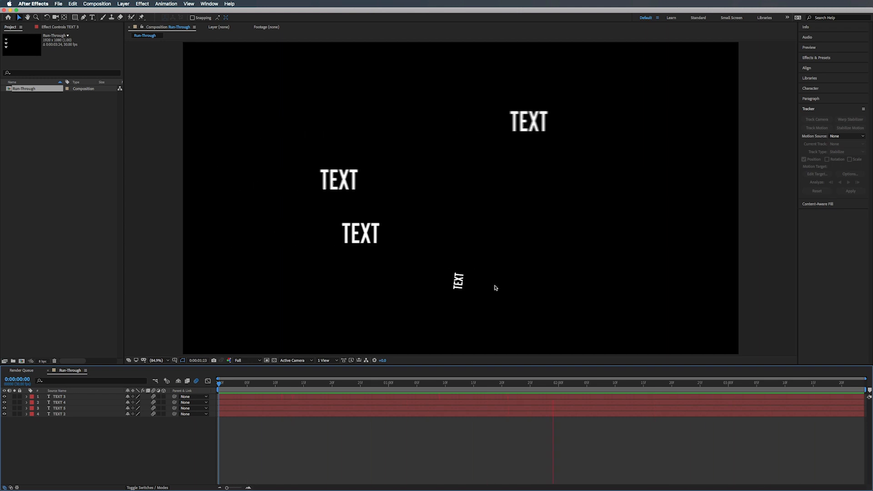
key("space")
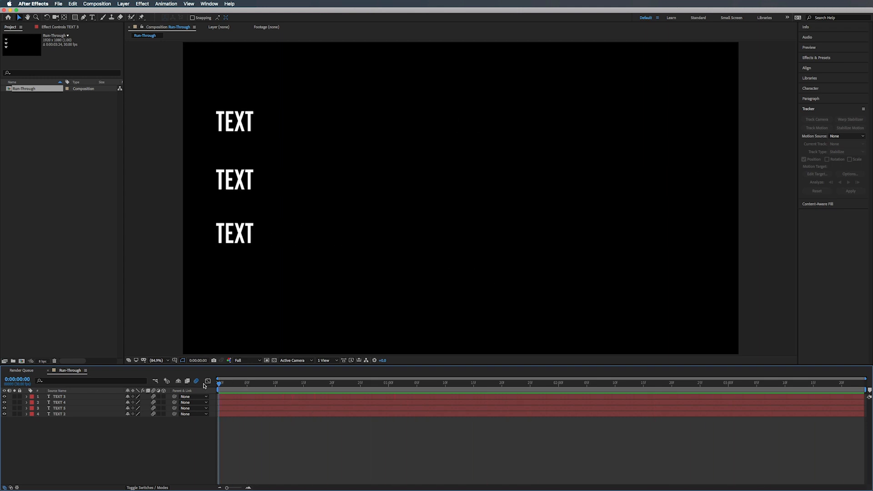
left_click(22, 361)
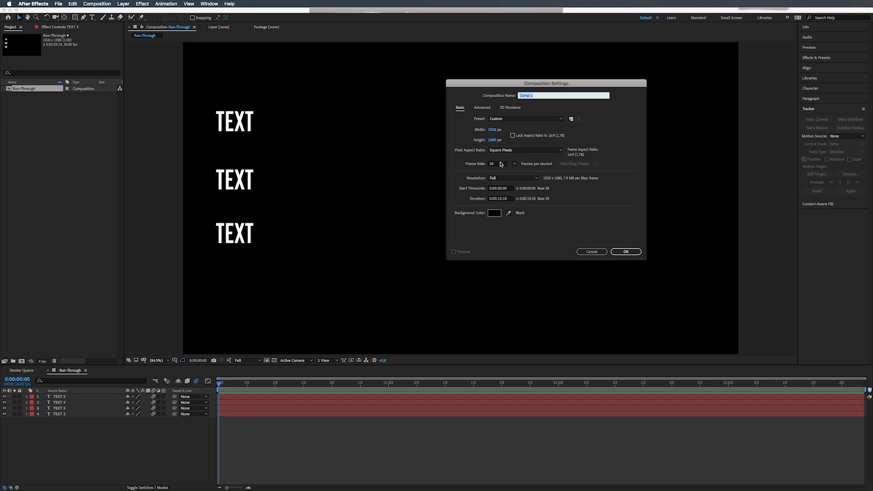
left_click(627, 251)
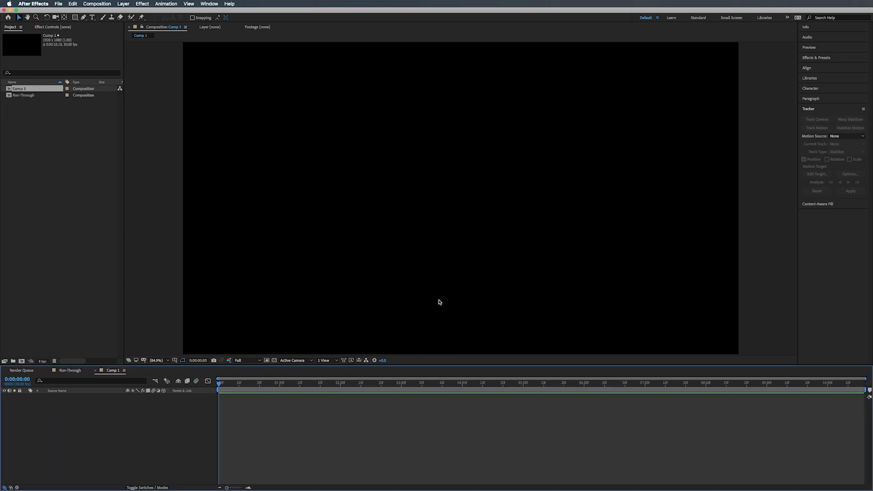
Create a text layer reading "TEXT" and place it near the upper-left corner of the frame.
key("super+alt+shift+t")
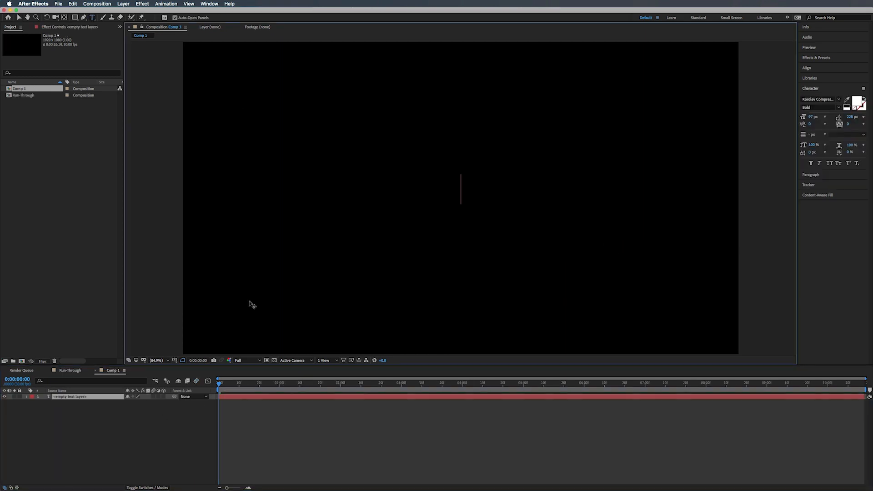
type("TEX")
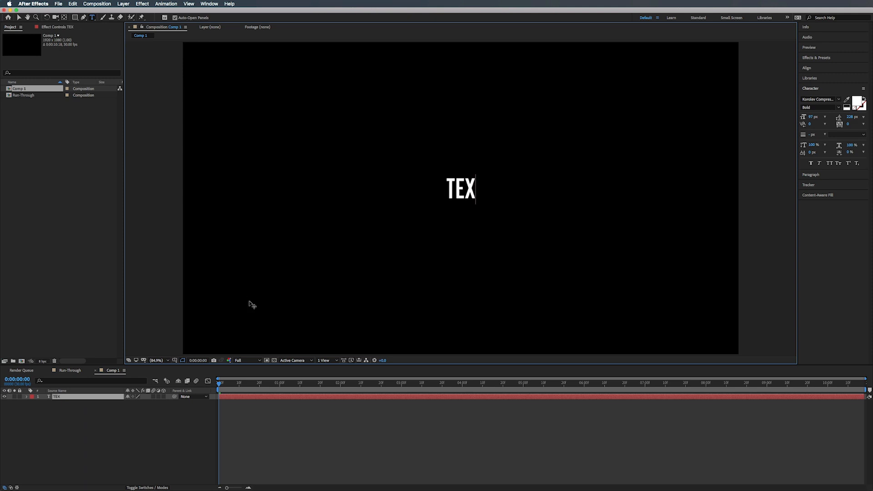
type("T")
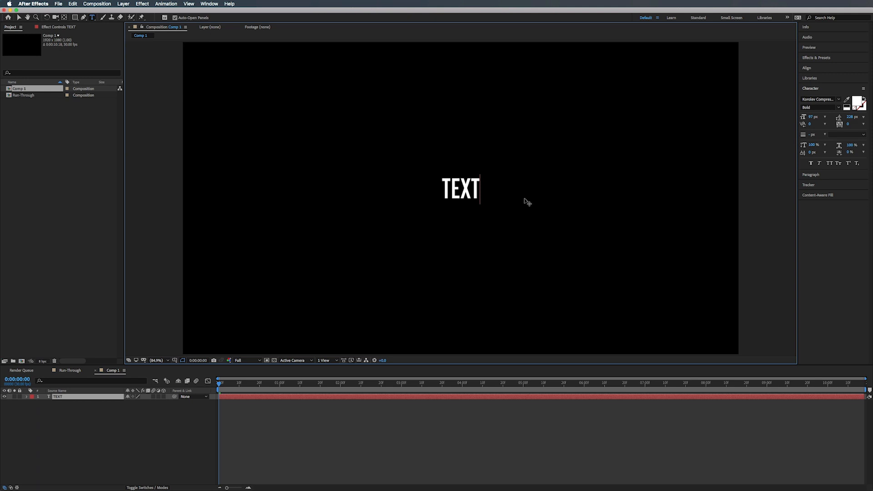
left_click(109, 388)
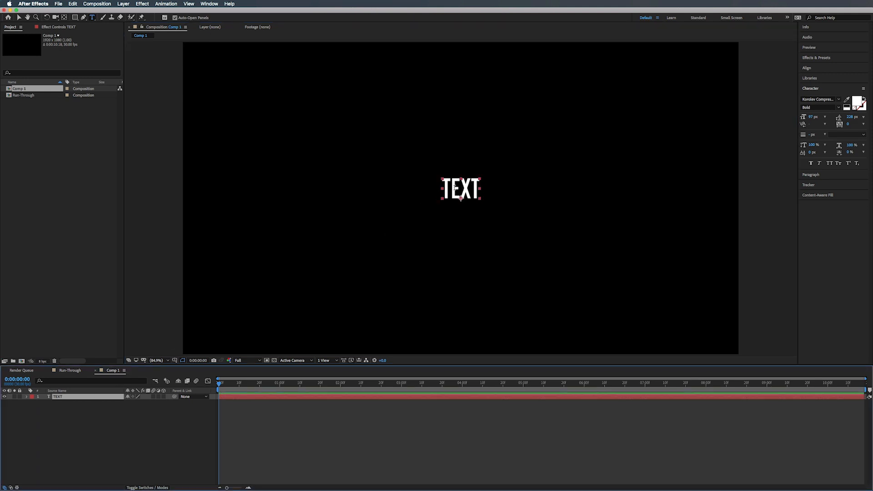
key("v")
left_click_drag(454, 192, 220, 94)
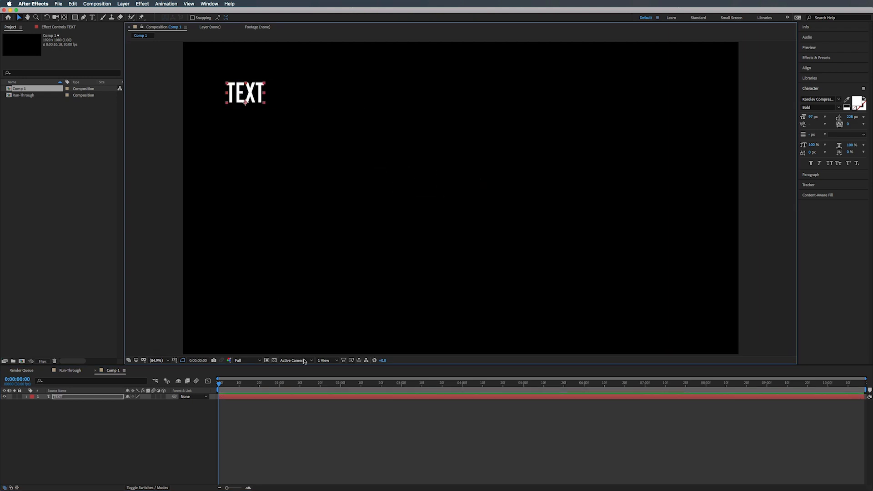
Keyframe the text layer's Position at 1 second and move the text straight across to the frame's right side at 3 seconds.
left_click_drag(264, 382, 280, 382)
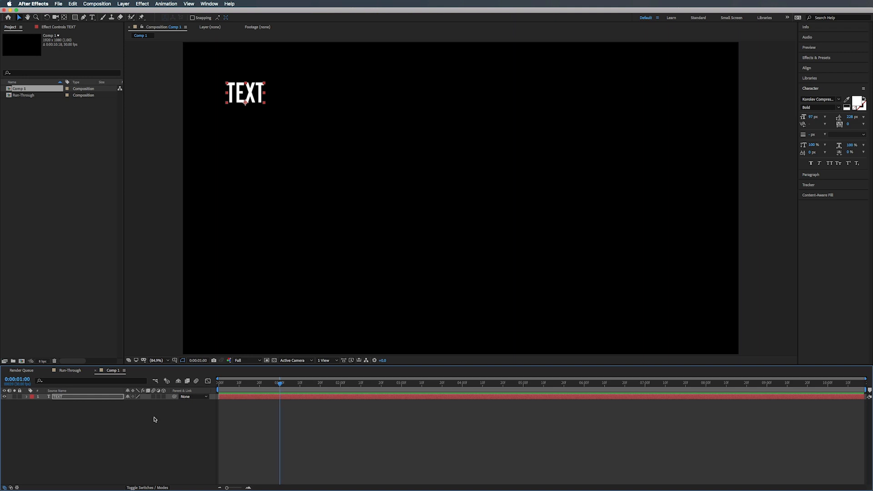
key("p")
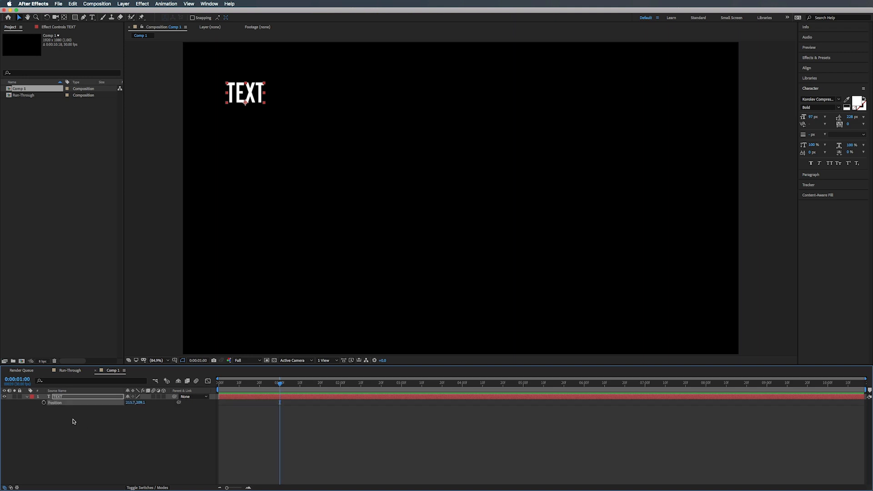
left_click(44, 403)
left_click_drag(280, 385, 402, 388)
left_click(254, 93)
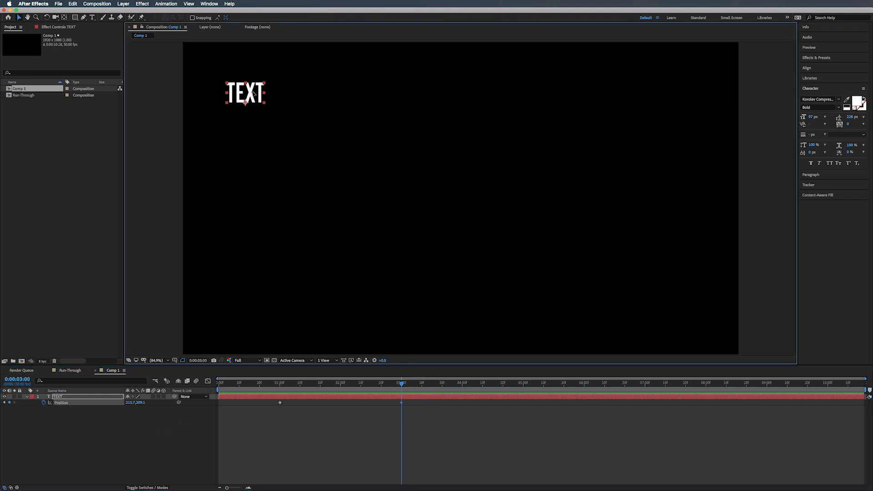
left_click_drag(253, 94, 679, 81)
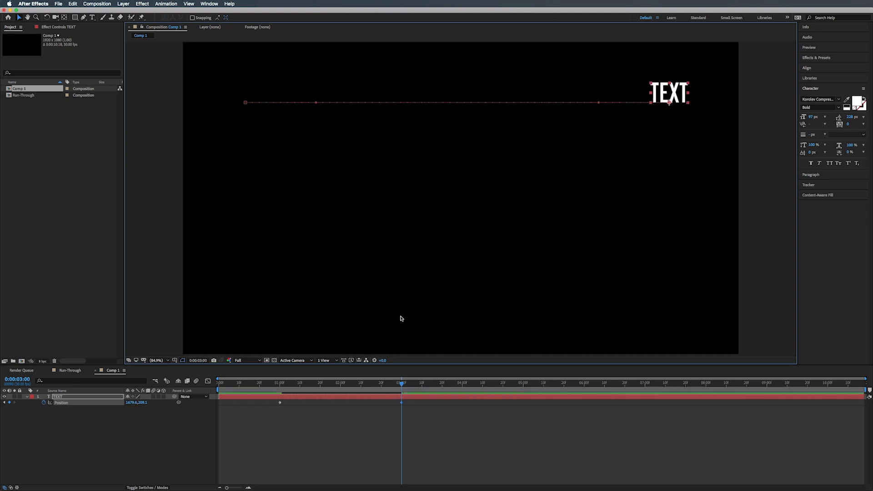
Play back the text's move, shift its end Position keyframe to 4 seconds, and preview the slower motion.
left_click(237, 385)
key("space")
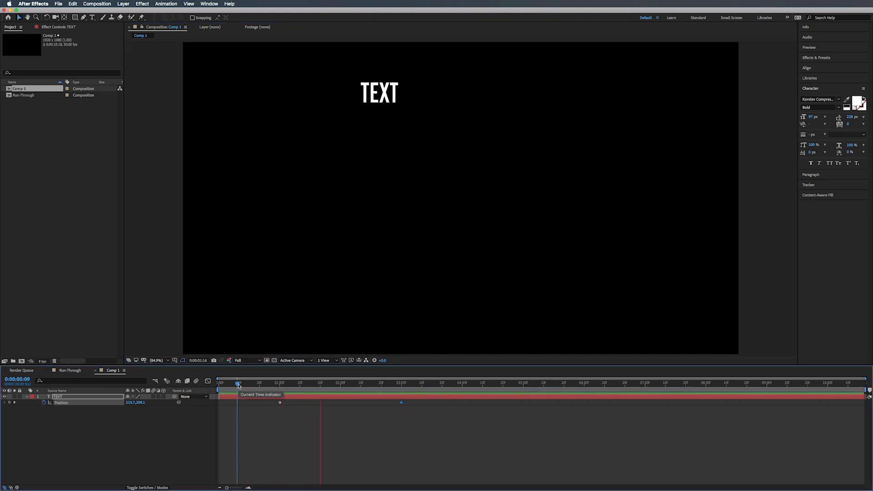
key("space")
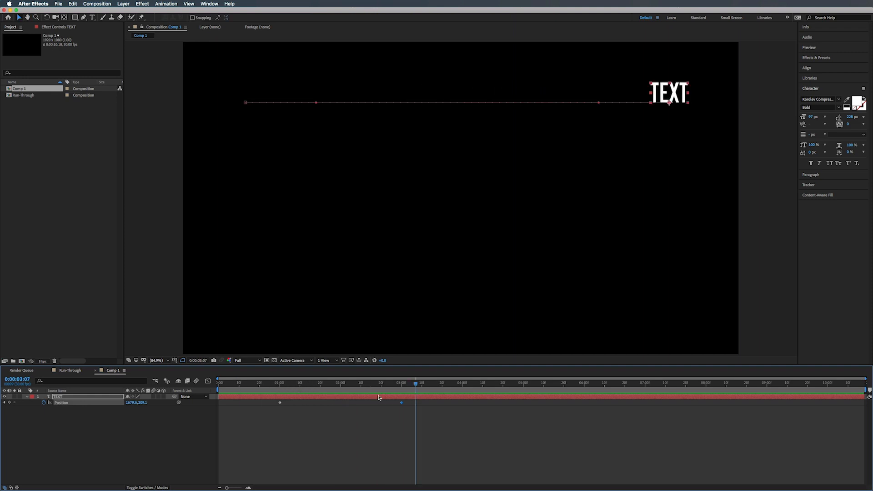
left_click_drag(401, 402, 463, 404)
key("space")
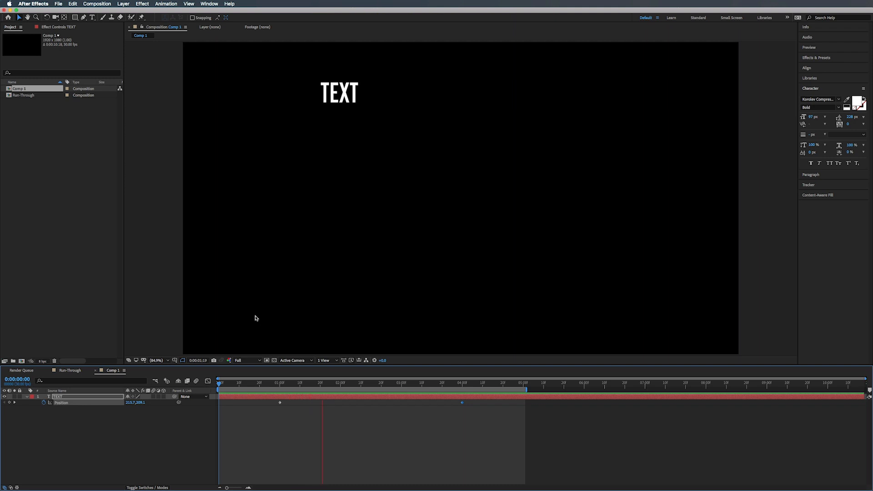
key("space")
Apply Easy Ease to both Position keyframes of the text layer and preview the eased motion.
right_click(280, 403)
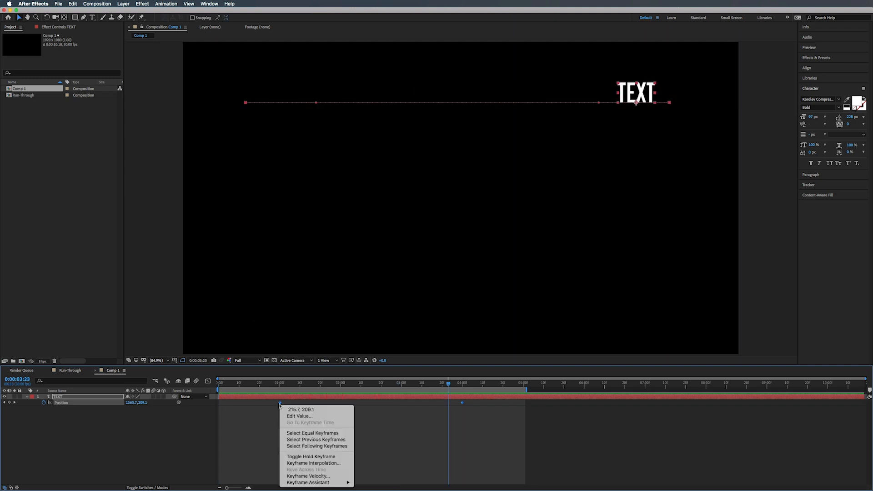
mouse_move(313, 482)
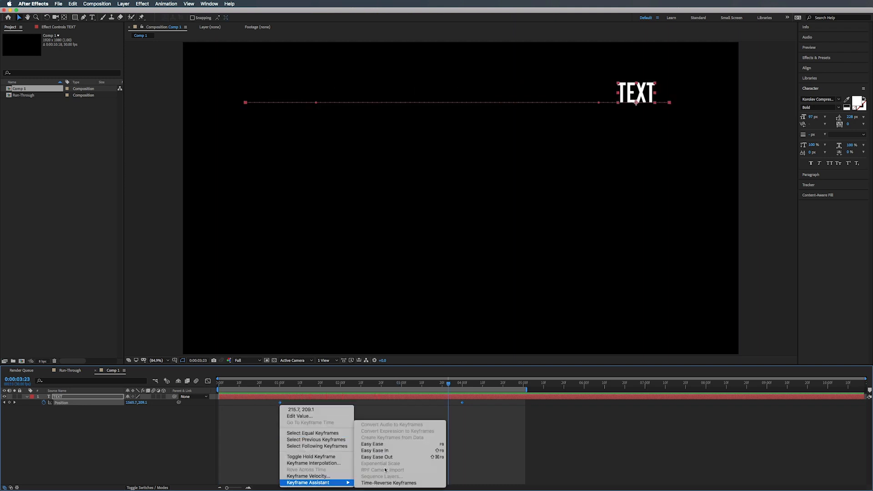
left_click(382, 445)
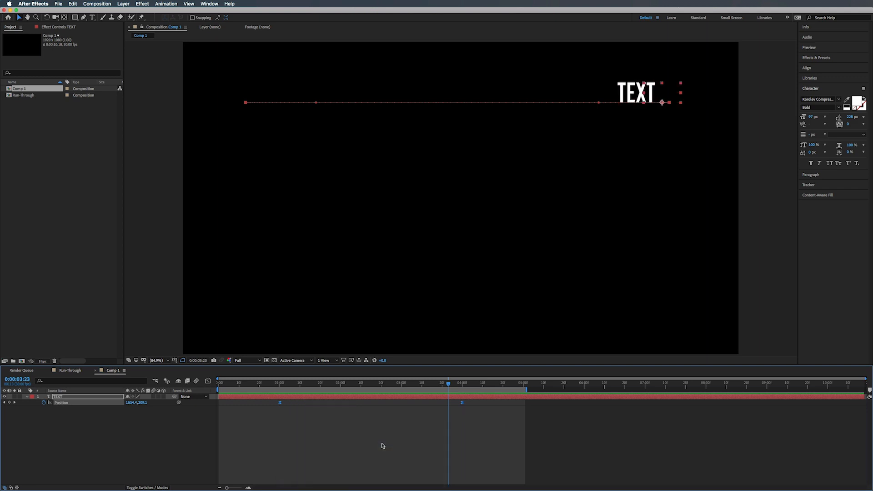
key("space")
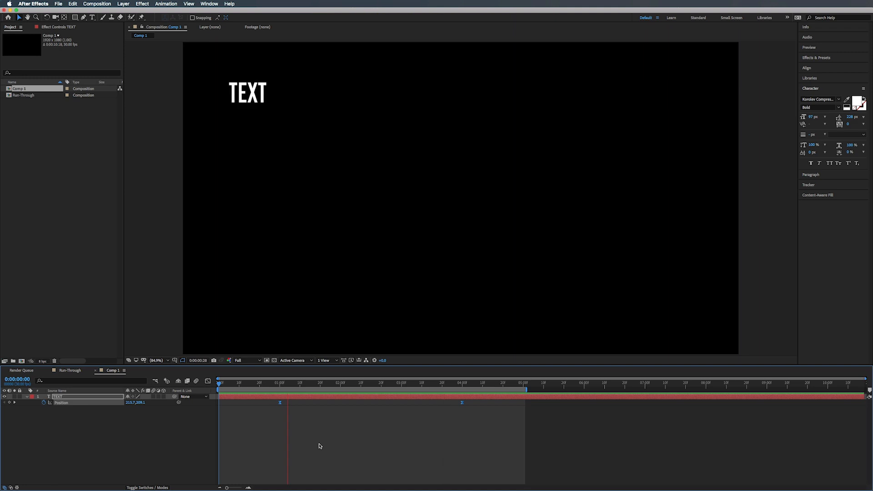
key("space")
Select the text layer's Position property, scrub through the start of its move, and open the Graph Editor.
left_click_drag(293, 384, 279, 384)
left_click(55, 419)
left_click(59, 404)
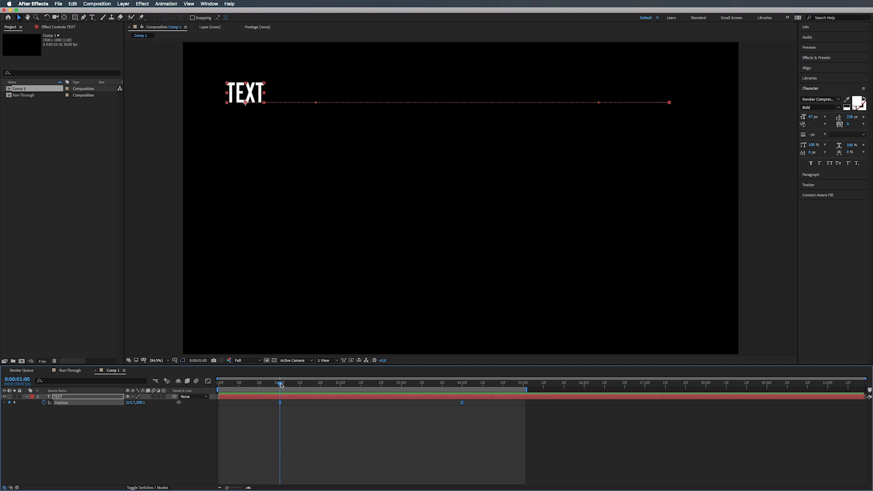
left_click_drag(281, 385, 373, 385)
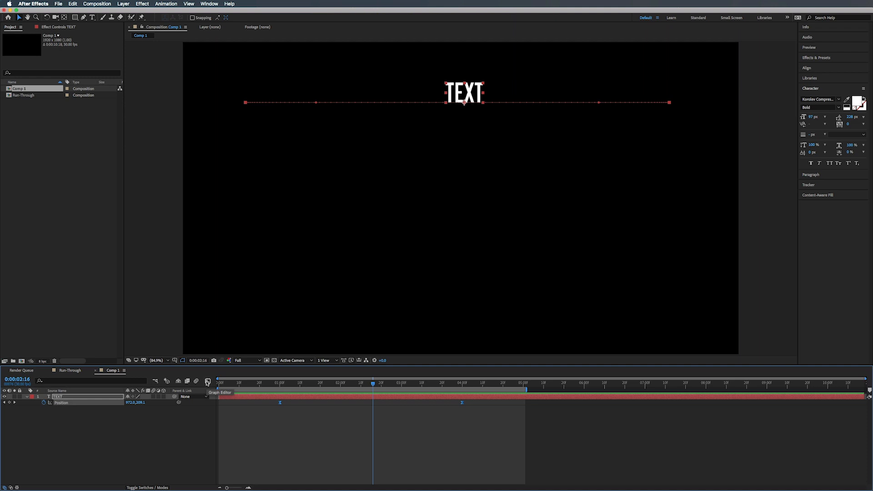
left_click(207, 381)
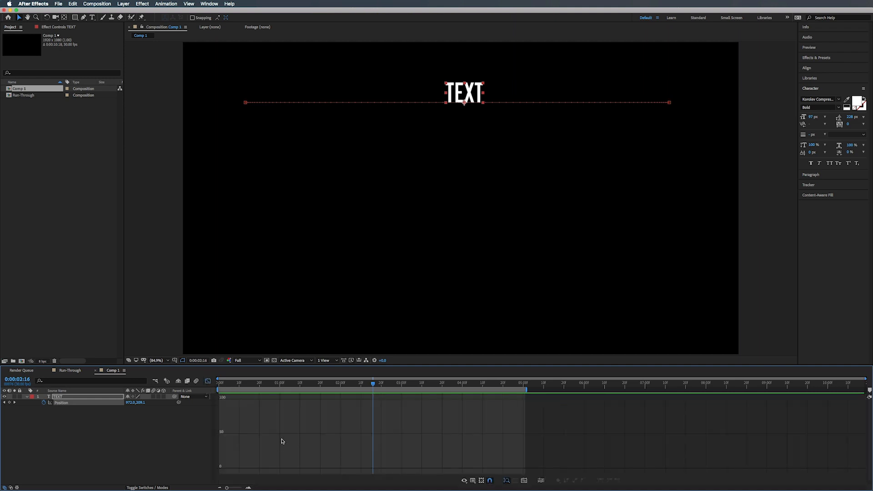
Scrub through the text's motion and set the Graph Editor to show selected properties.
left_click_drag(373, 385, 272, 386)
left_click_drag(346, 387, 367, 386)
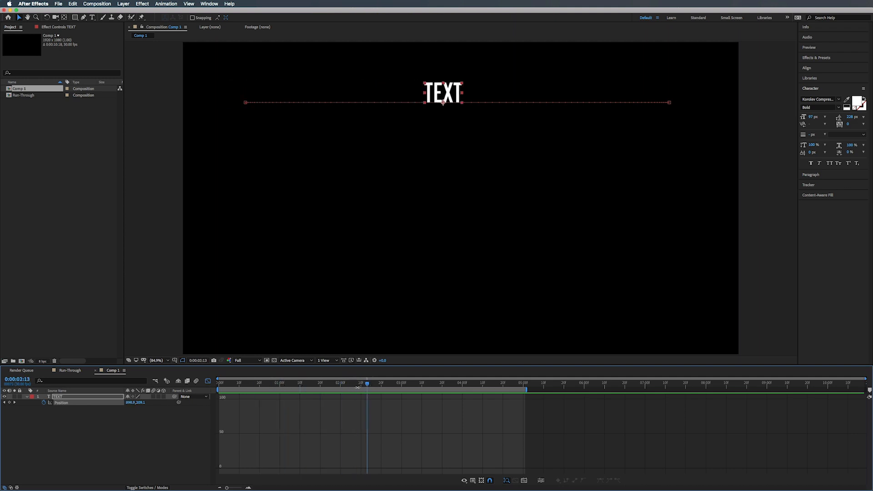
left_click_drag(358, 387, 327, 386)
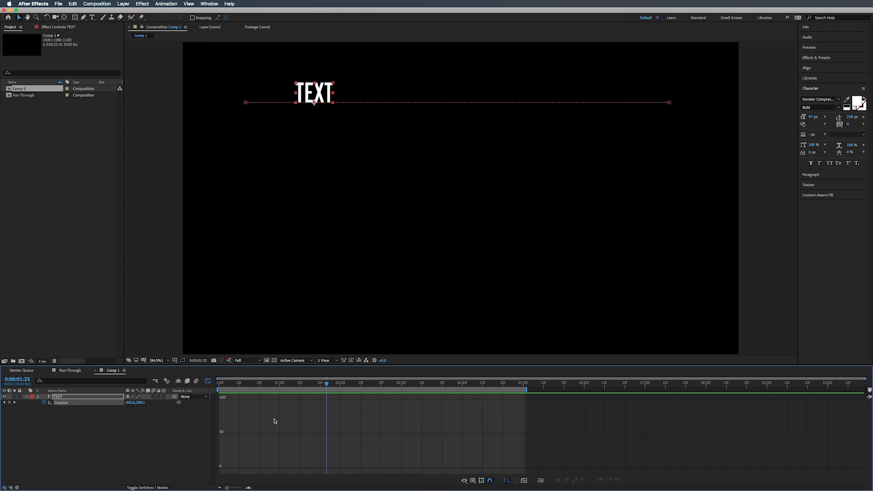
left_click(465, 481)
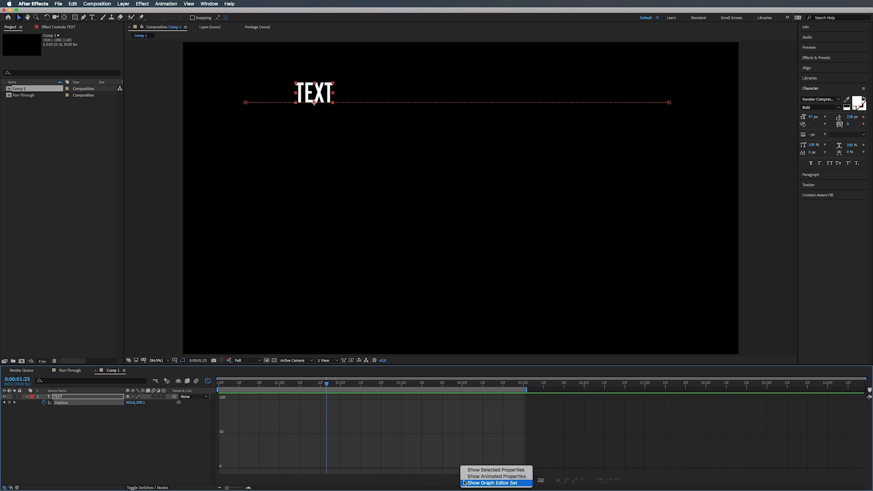
left_click(474, 471)
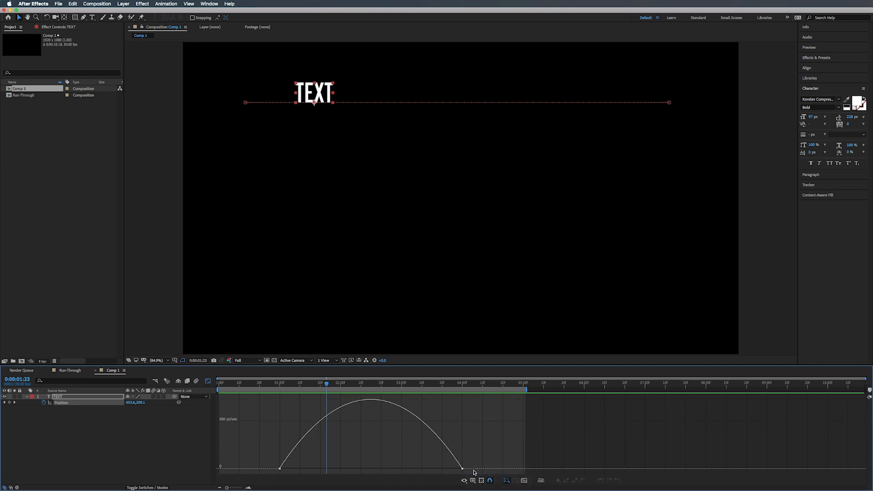
left_click(464, 481)
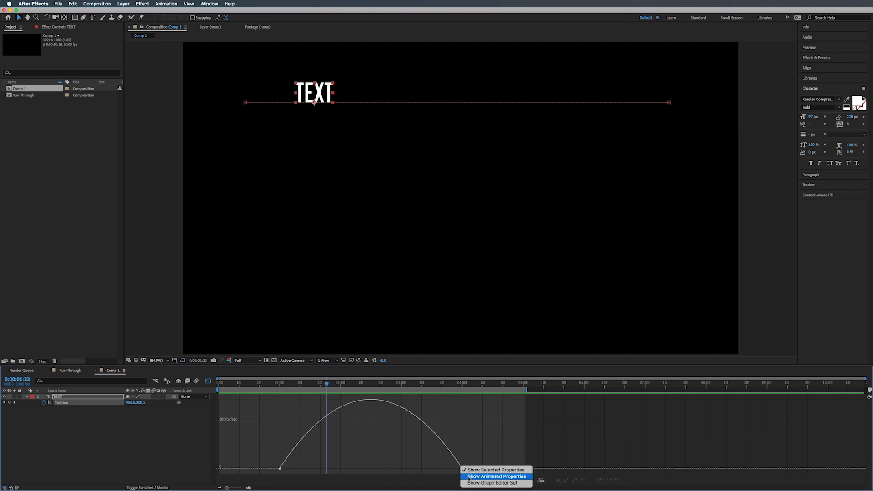
left_click(461, 471)
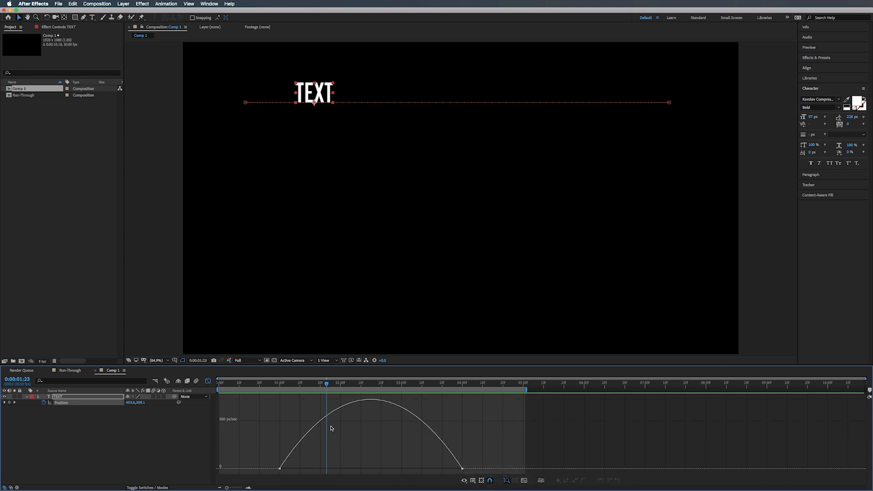
Try Auto-Select Graph Type, switch the Position graph to Edit Value Graph, and return the playhead to 1 second.
mouse_move(326, 387)
left_mouse_down()
mouse_move(432, 384)
mouse_move(254, 375)
mouse_move(398, 385)
mouse_move(325, 386)
left_mouse_up()
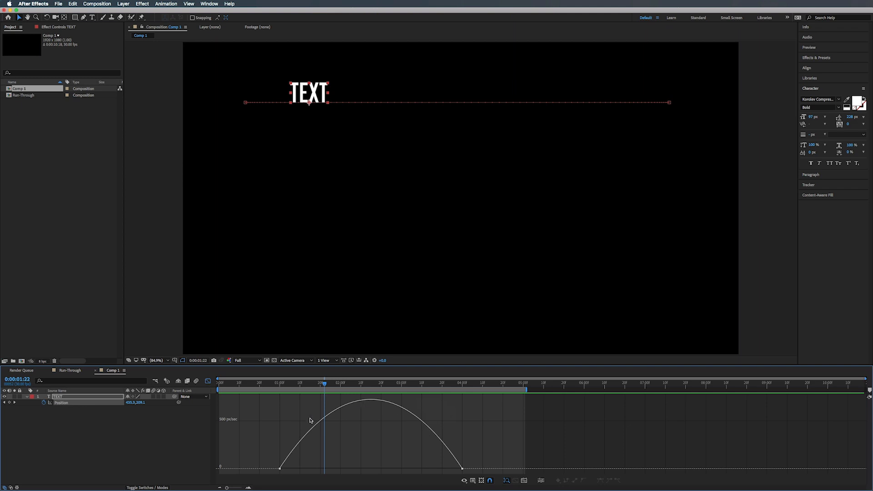
left_click(473, 481)
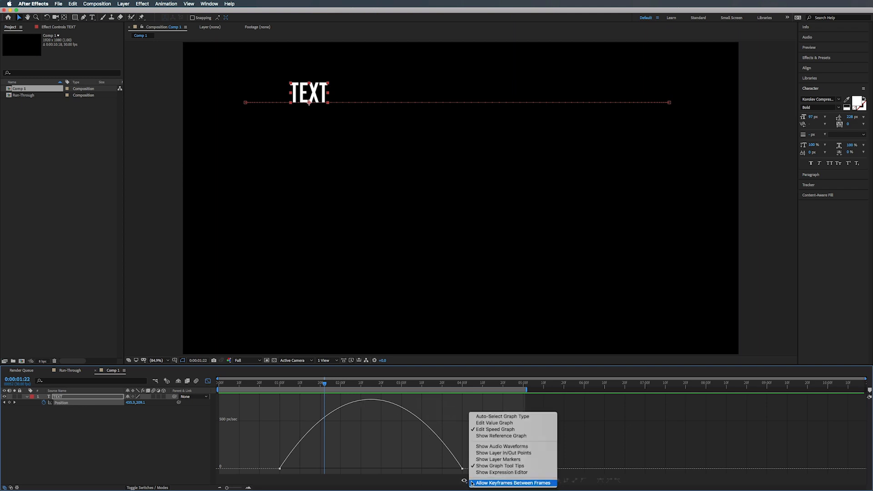
left_click(488, 417)
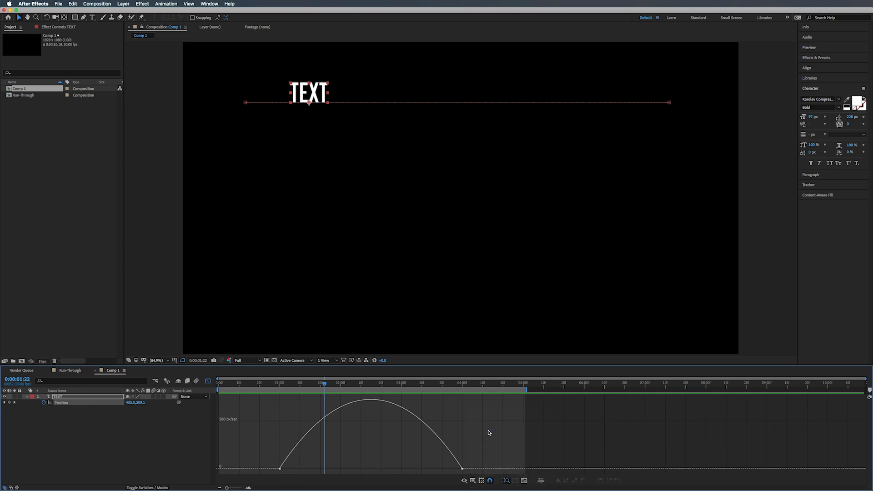
left_click(473, 481)
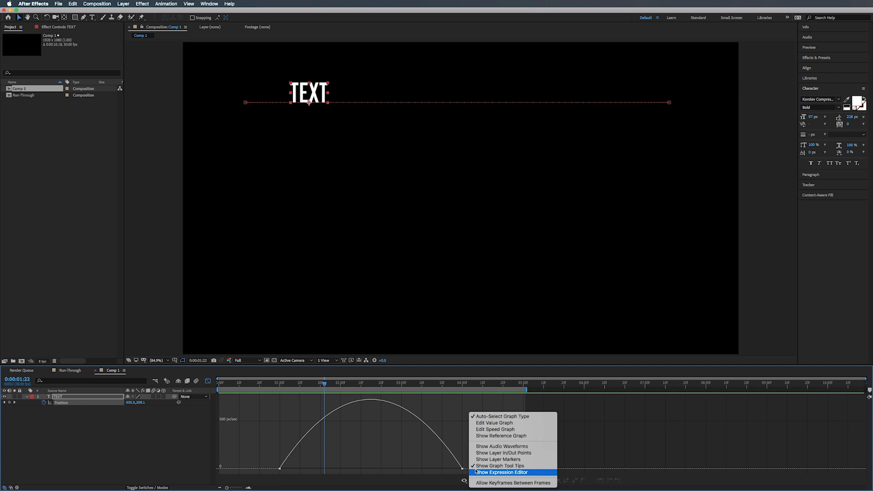
left_click(486, 425)
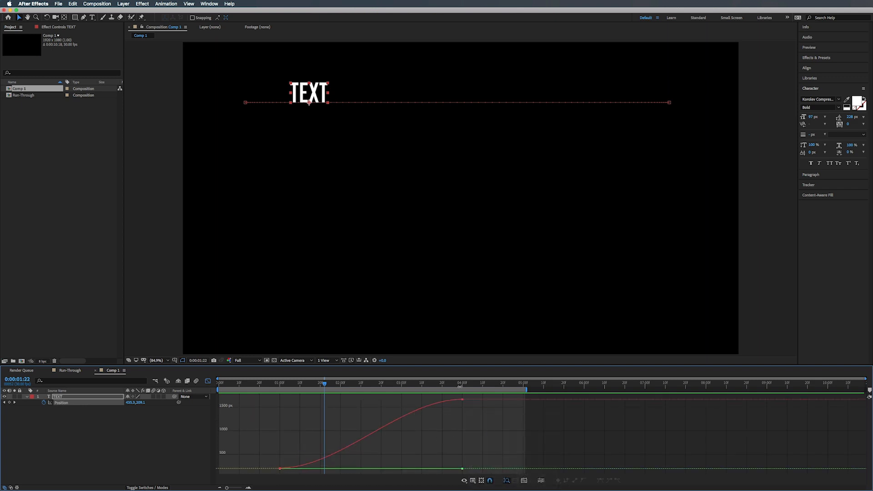
left_click_drag(296, 385, 280, 386)
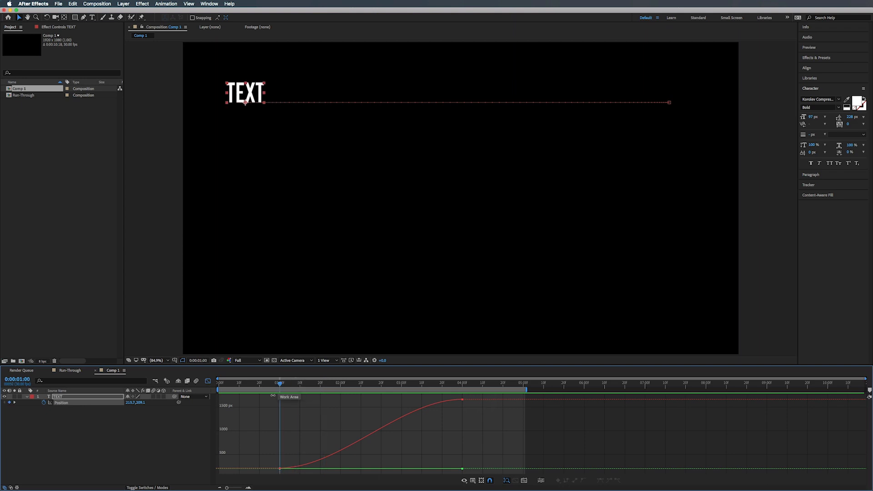
Try changing the first Position keyframe's X value to about 739 px, inspect the value curve, and undo the change.
mouse_move(280, 469)
left_click_drag(129, 402, 369, 417)
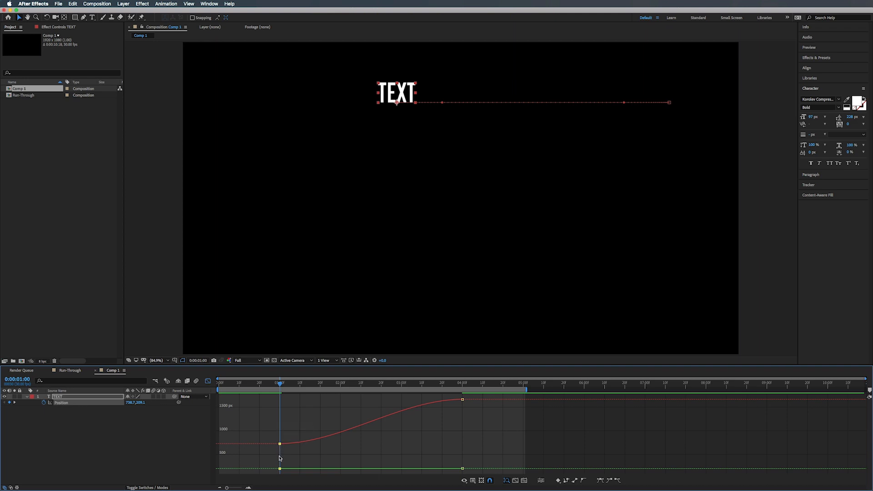
mouse_move(280, 445)
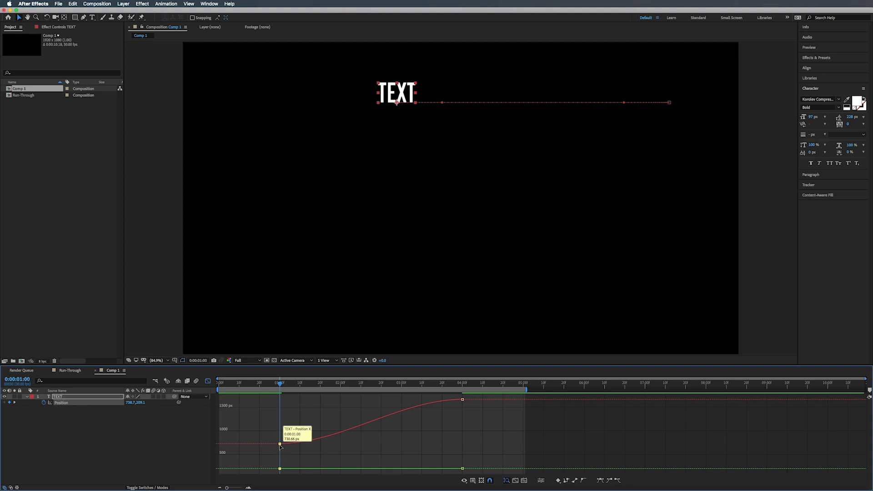
left_click(131, 403)
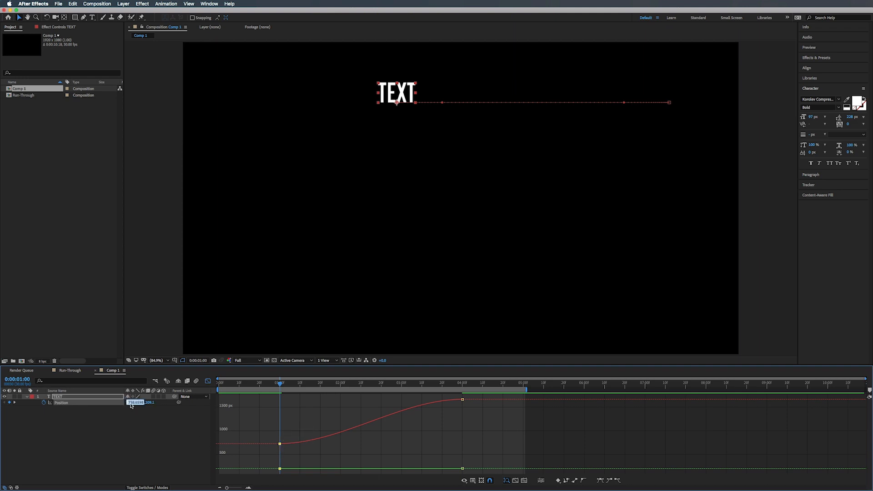
left_click(144, 426)
key("super+z")
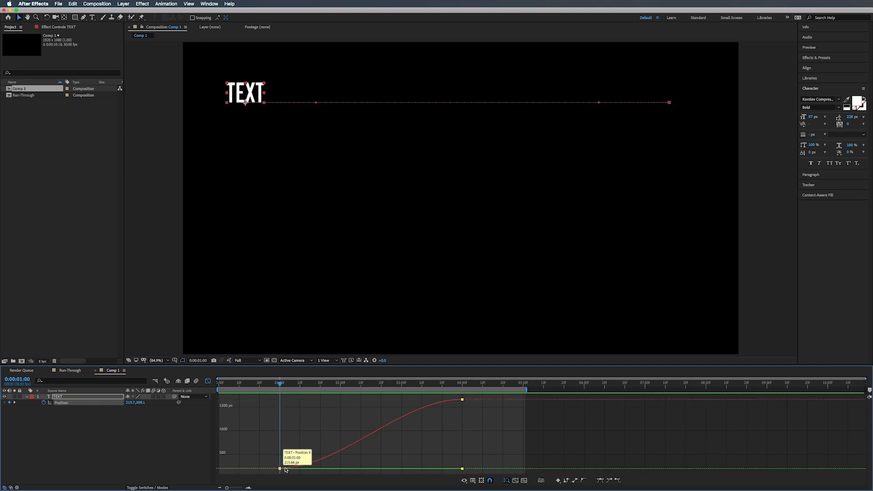
Scrub the playhead around the first Position keyframe to check the start of the text's motion.
left_click_drag(286, 470, 268, 469)
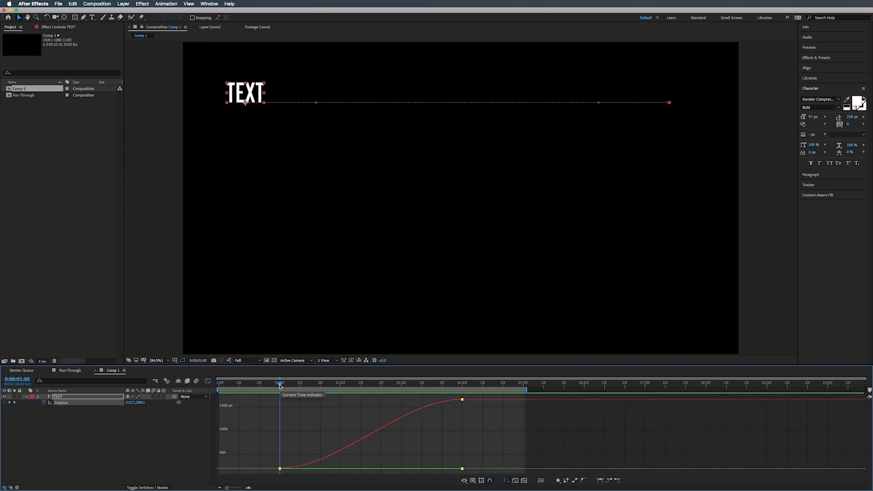
left_click_drag(279, 385, 289, 384)
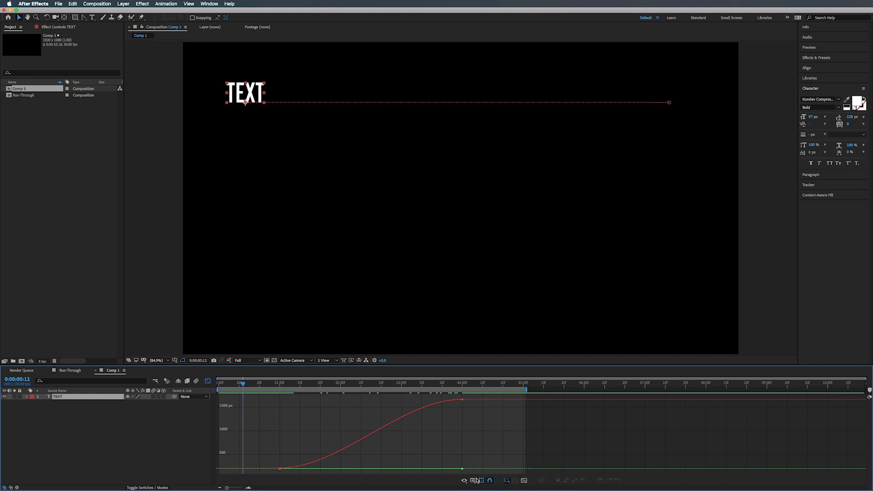
Select both Position keyframes, try shortening the time between them with the transform box, and undo the change.
left_click(280, 469)
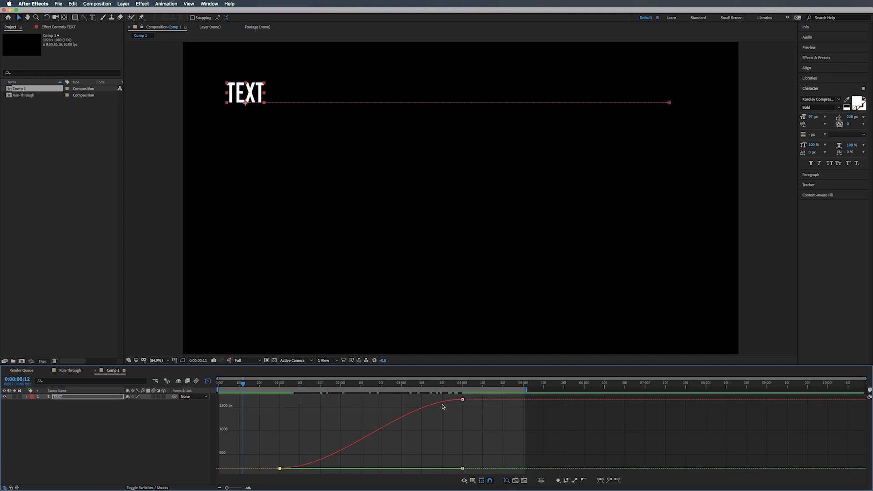
left_click(463, 400, "shift")
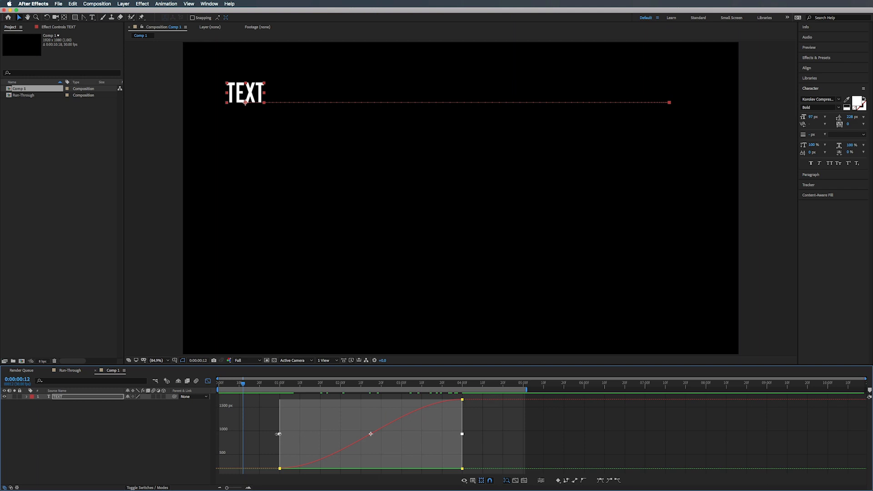
left_click_drag(279, 436, 362, 435)
left_click_drag(372, 435, 353, 435)
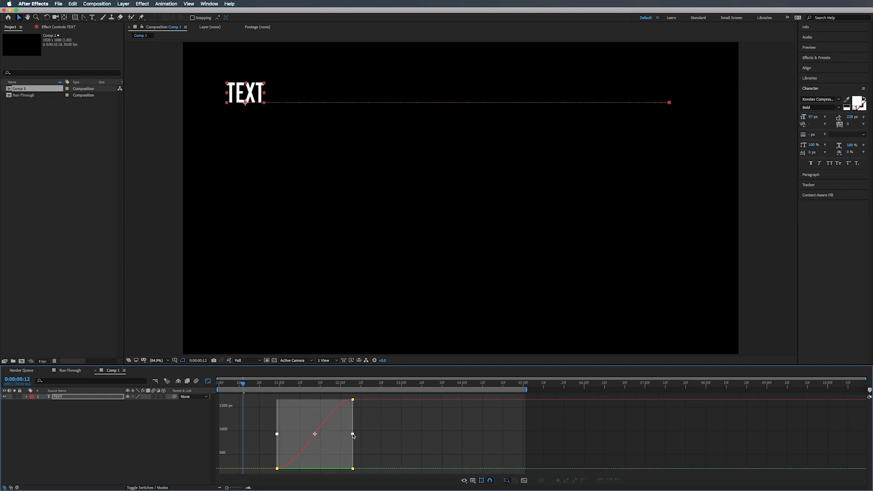
key("super+z")
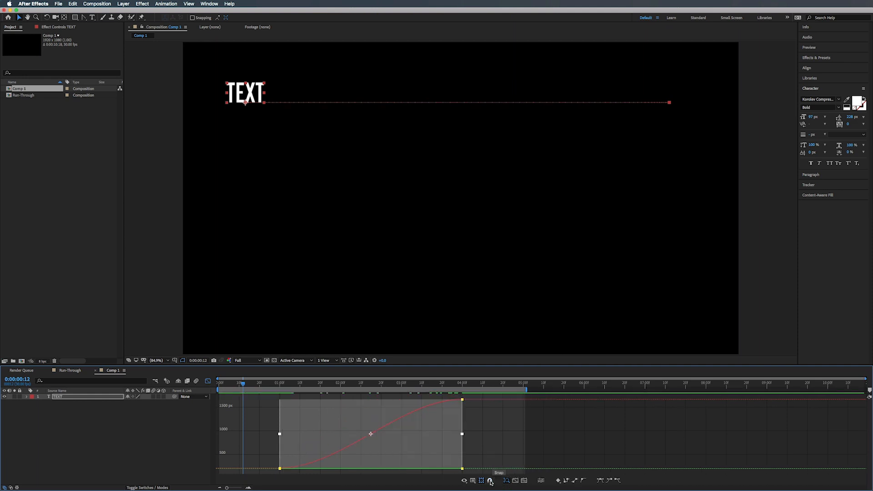
Fit the selected Position keyframes to the graph view and turn off the transform box.
left_click(489, 481)
left_click(515, 481)
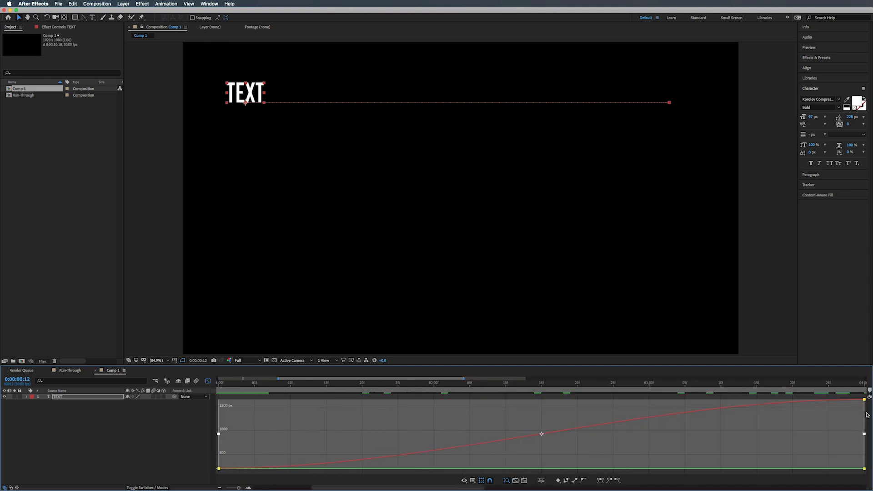
left_click(481, 481)
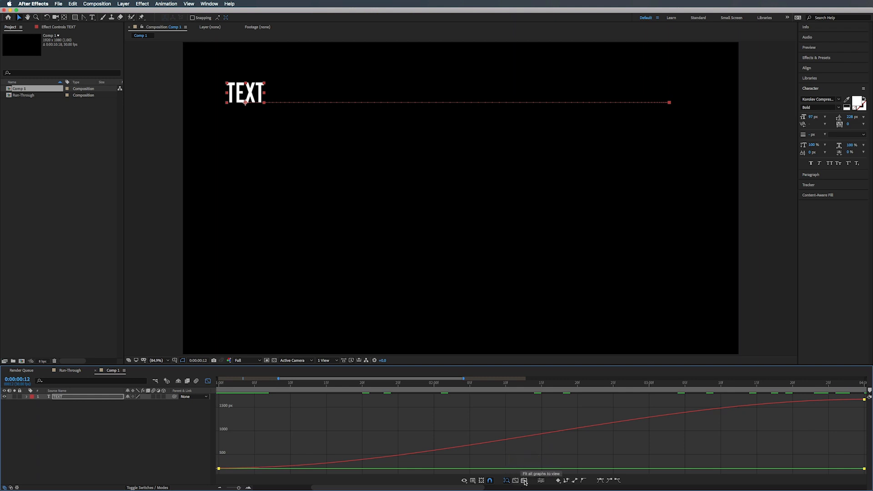
left_click(524, 481)
Leave the Graph Editor and start Scale animation on the TEXT layer with a keyframe at 1 second.
left_click(63, 398)
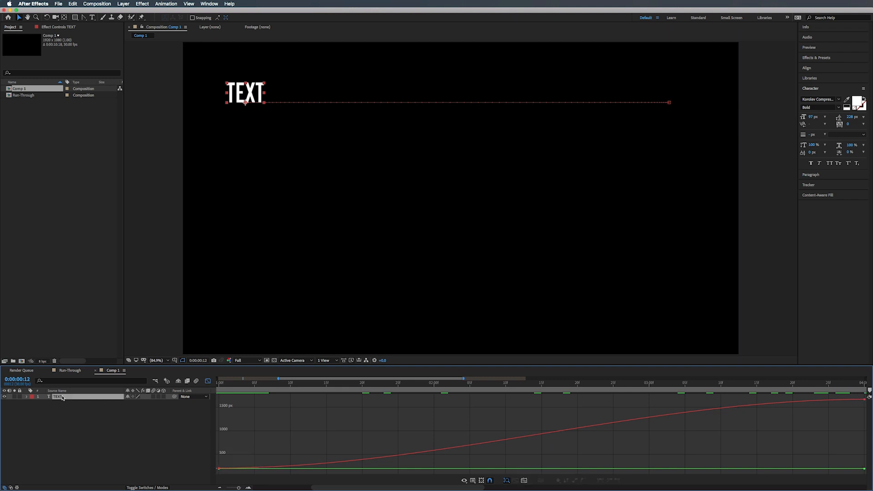
key("s")
left_click_drag(249, 384, 212, 387)
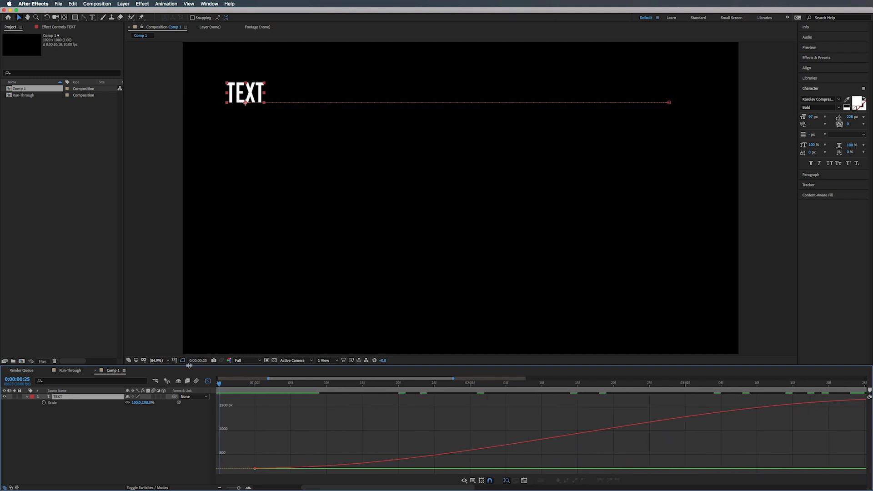
left_click(208, 381)
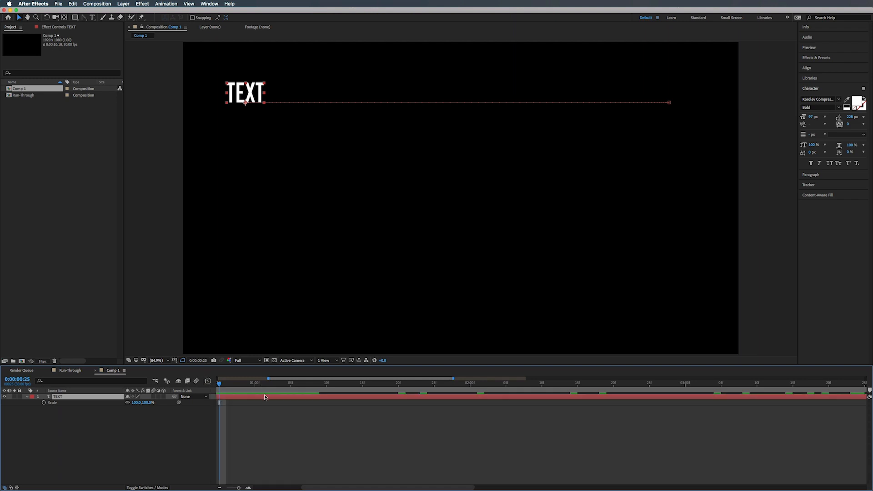
key("p")
left_click(255, 384)
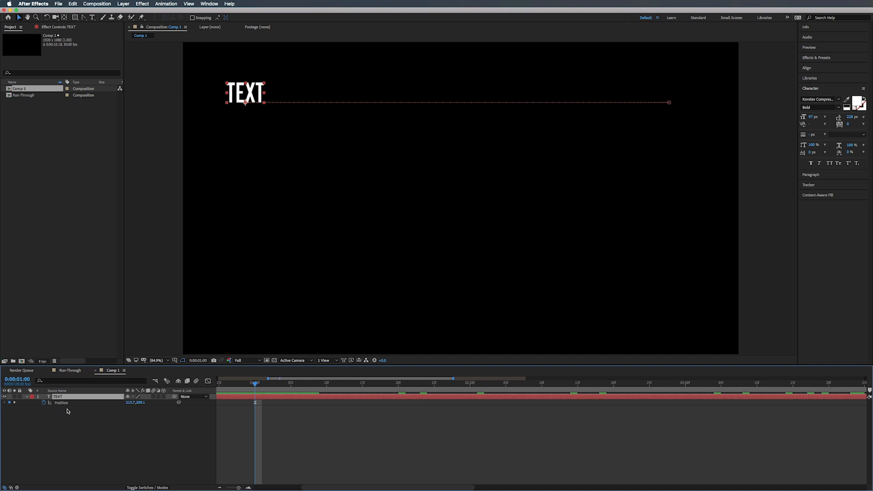
key("s")
left_click(44, 402)
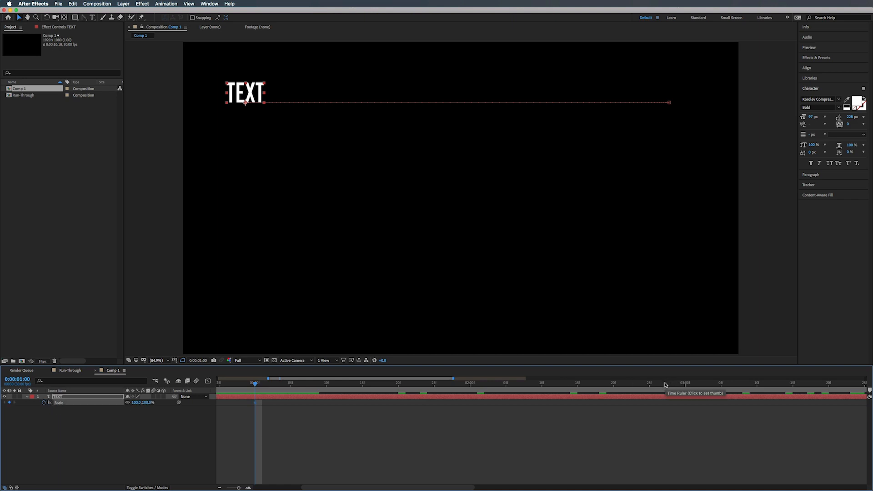
Show Position alongside Scale, add a second 100% Scale keyframe at 0:00:04:26, and preview the motion.
left_click_drag(664, 385, 778, 385)
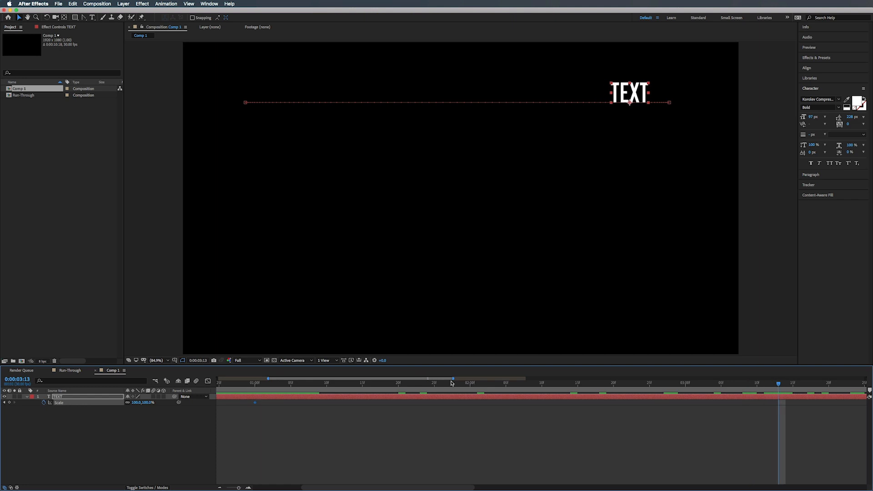
left_click_drag(452, 379, 871, 401)
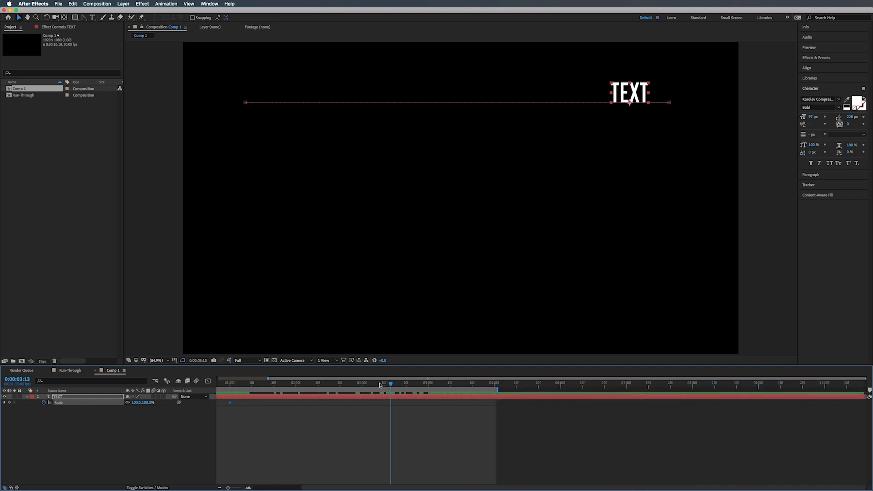
left_click(393, 399)
key("shift+p")
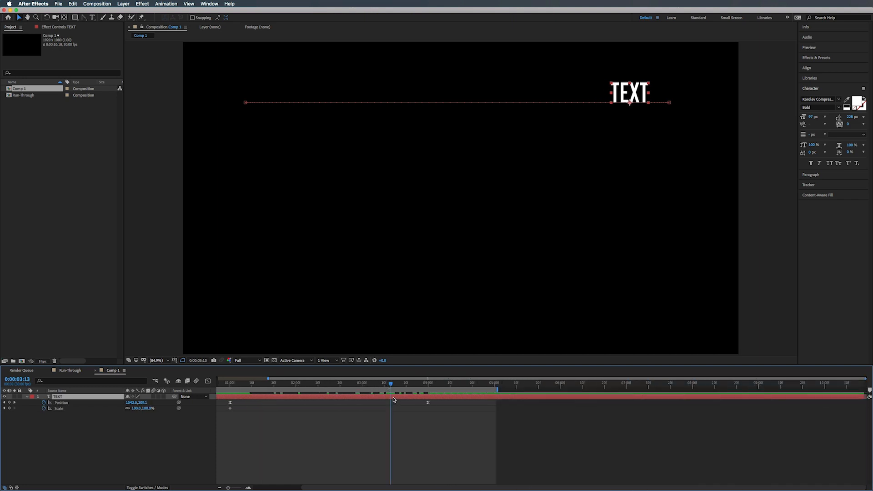
left_click_drag(391, 385, 487, 386)
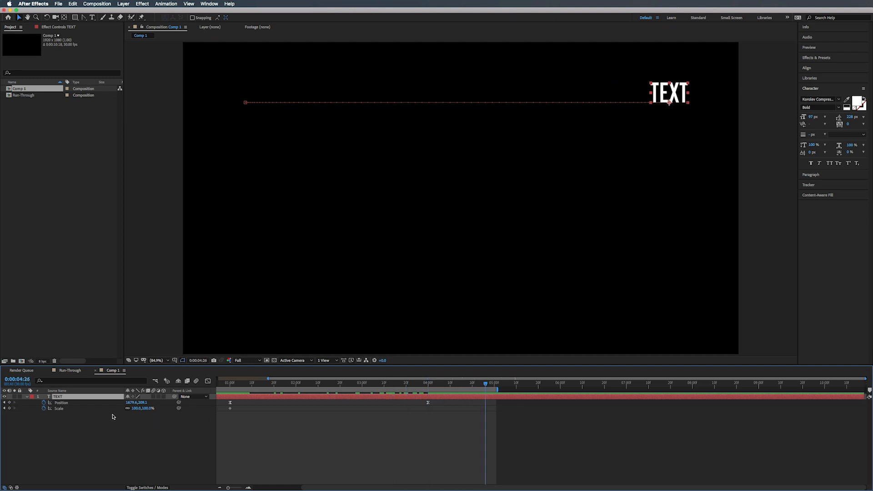
left_click(9, 408)
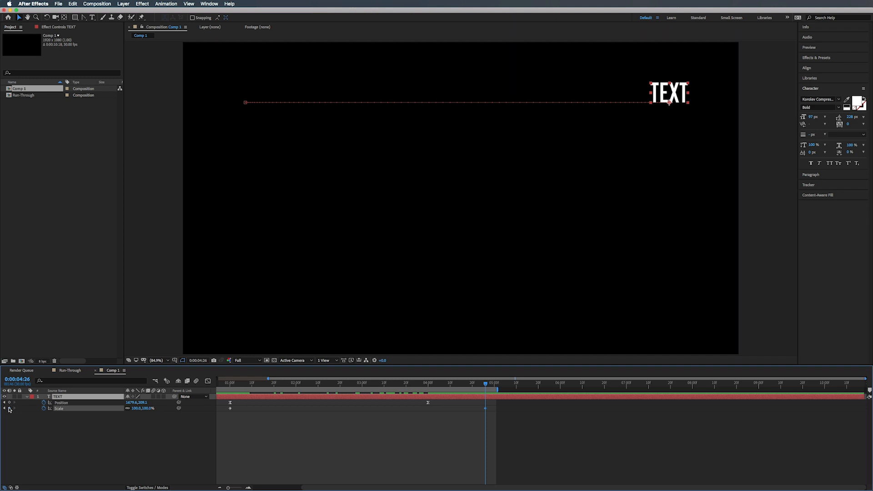
key("space")
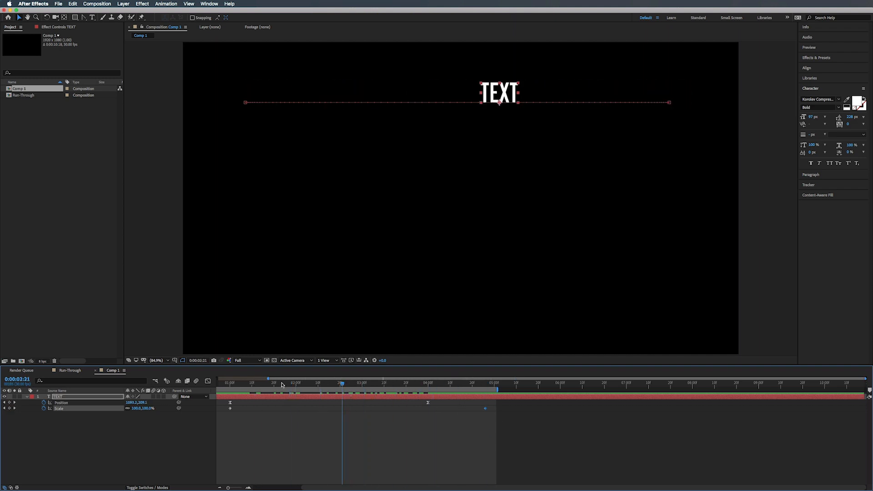
Reopen the Graph Editor with the Position and Scale curves and select all keyframes of the Position curve.
left_click(207, 381)
left_click(62, 403)
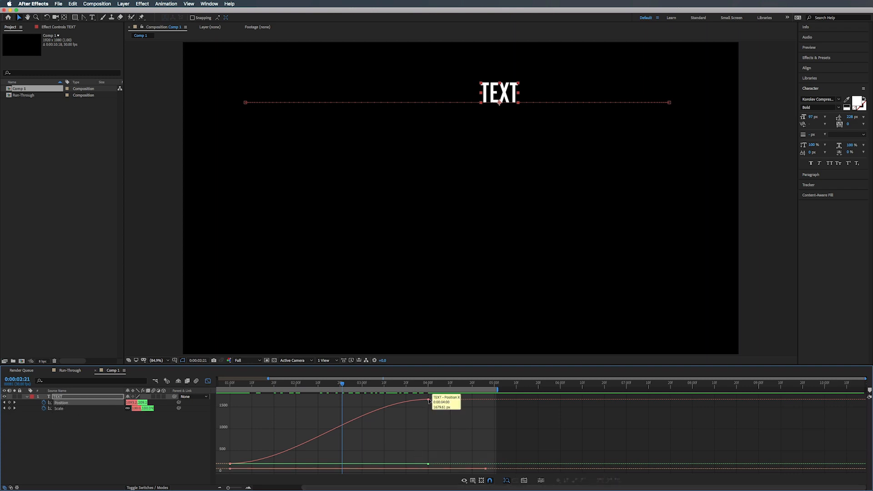
double_click(278, 458)
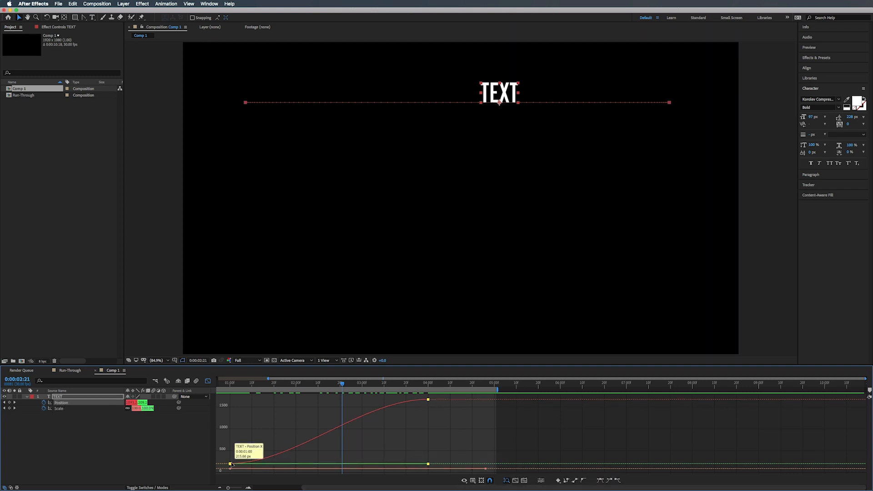
Fit the selected Position curve to view, fit all graphs to view, and select both Scale keyframes.
left_click(515, 480)
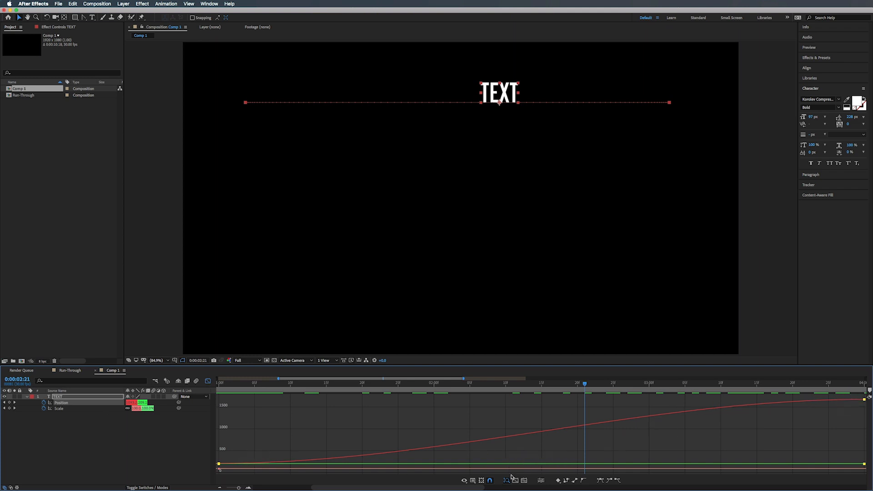
left_click(524, 481)
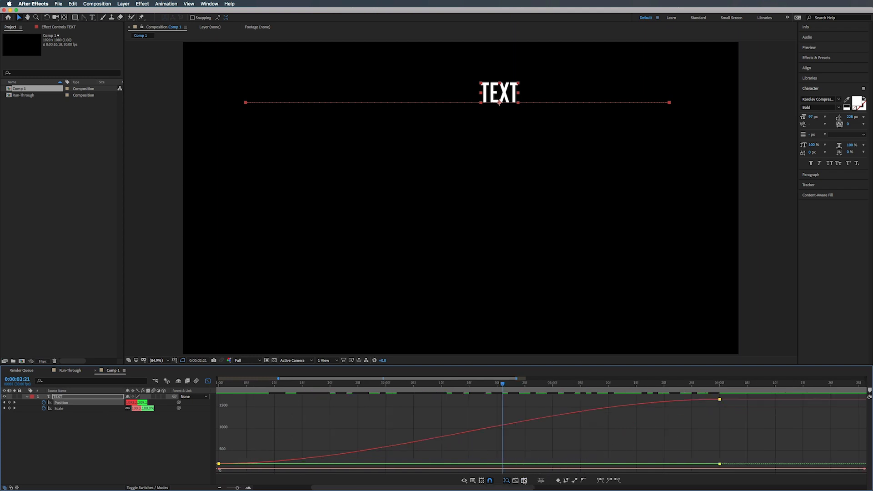
left_click(864, 469)
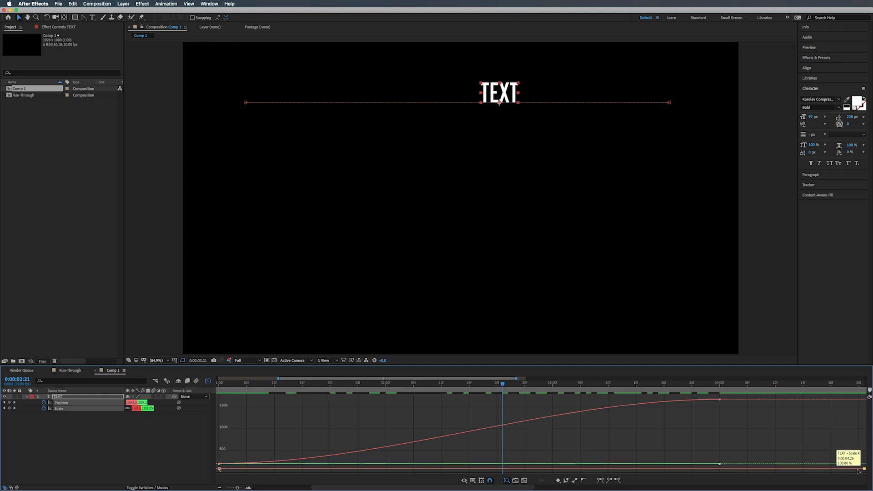
left_click(219, 469, "shift")
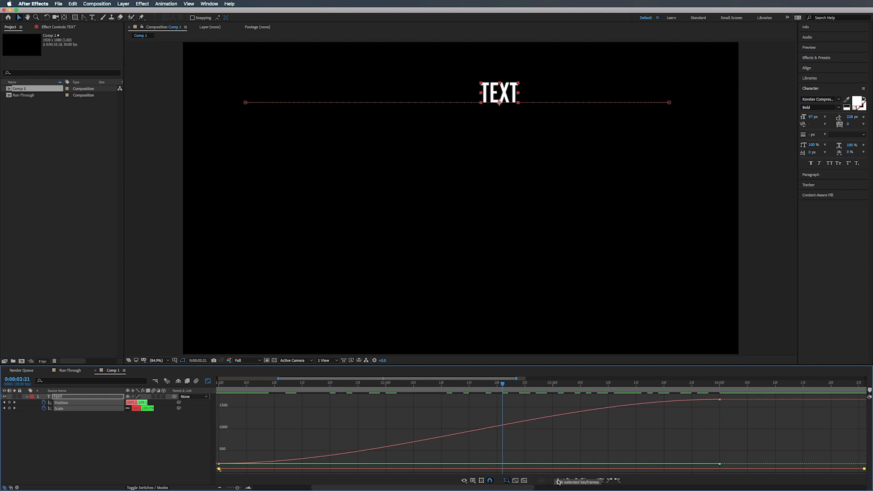
Select the Position keyframe at 4 seconds and accept Bezier temporal and Linear spatial interpolation for it.
left_click(719, 399)
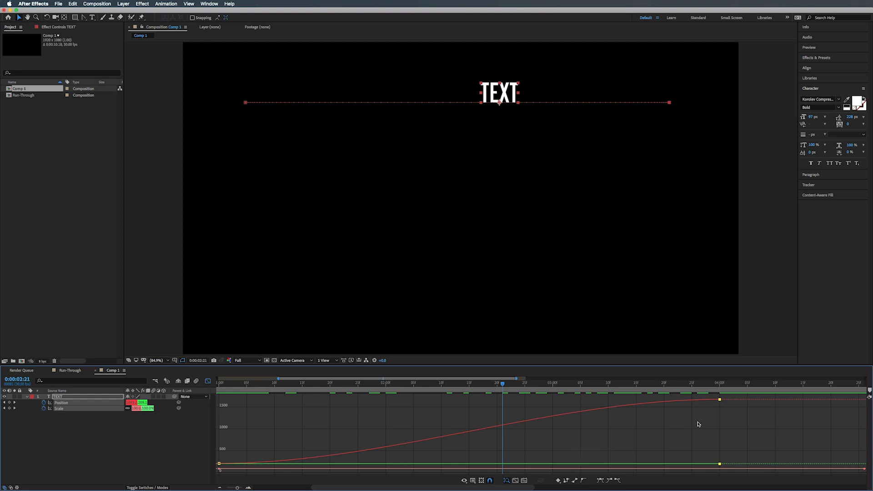
left_click(557, 480)
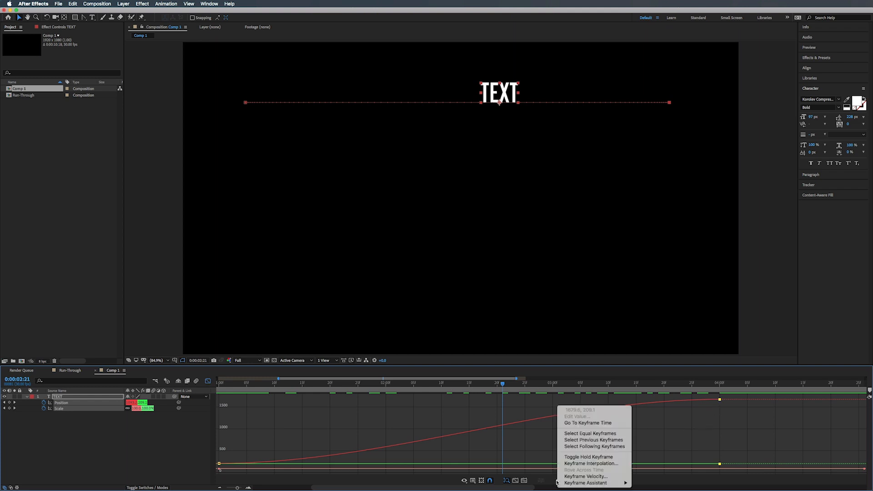
left_click(577, 464)
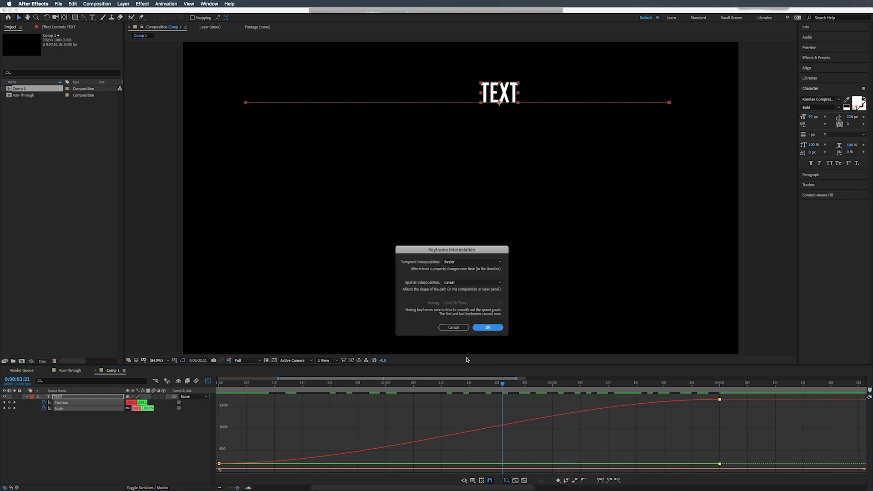
left_click(483, 327)
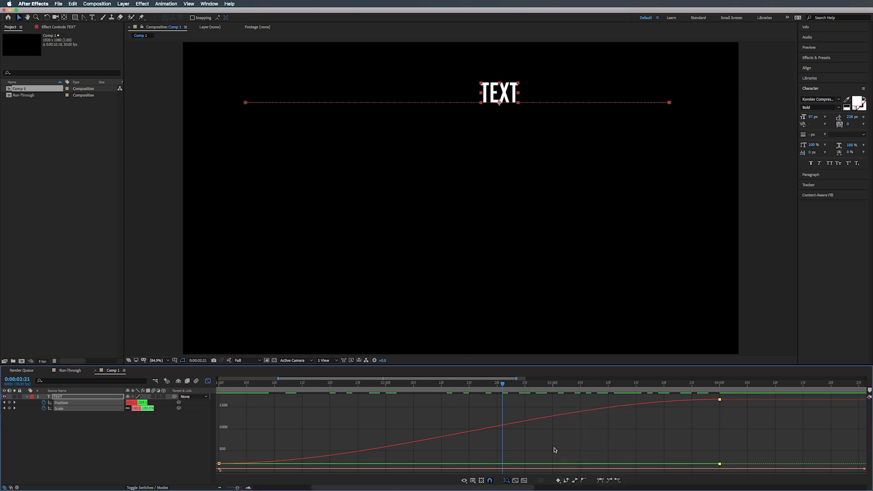
Inspect the Keyframe Assistant easing options for the selected keyframes and keep Edit Value Graph as the graph type.
left_click(558, 481)
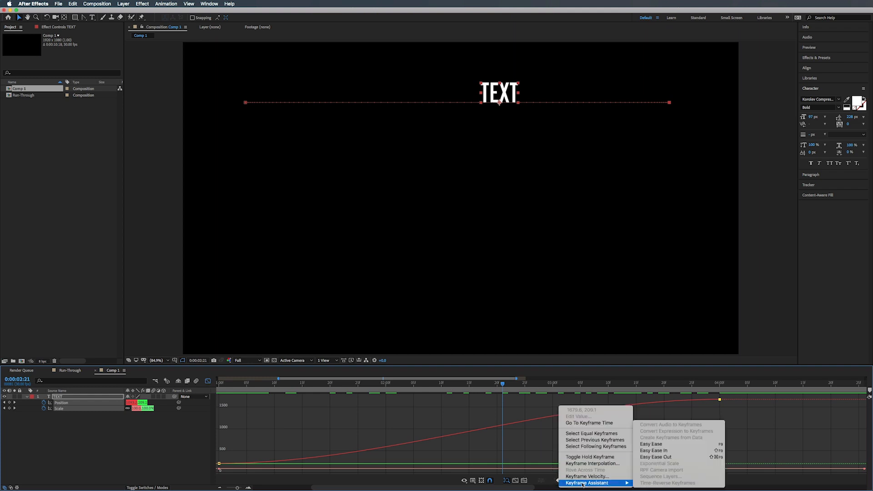
mouse_move(616, 484)
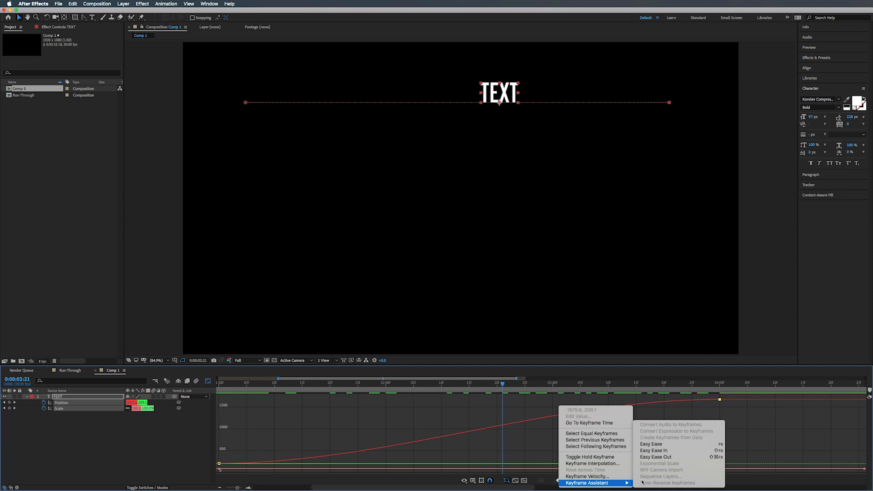
left_click(658, 458)
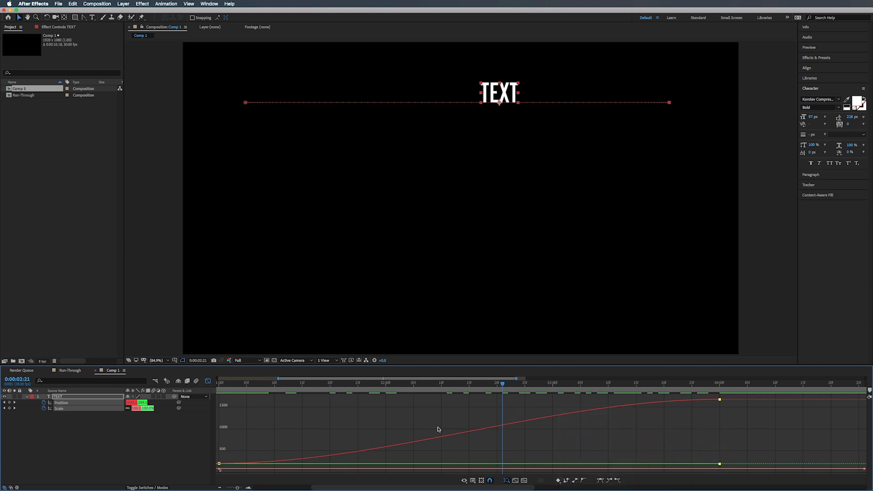
right_click(383, 418)
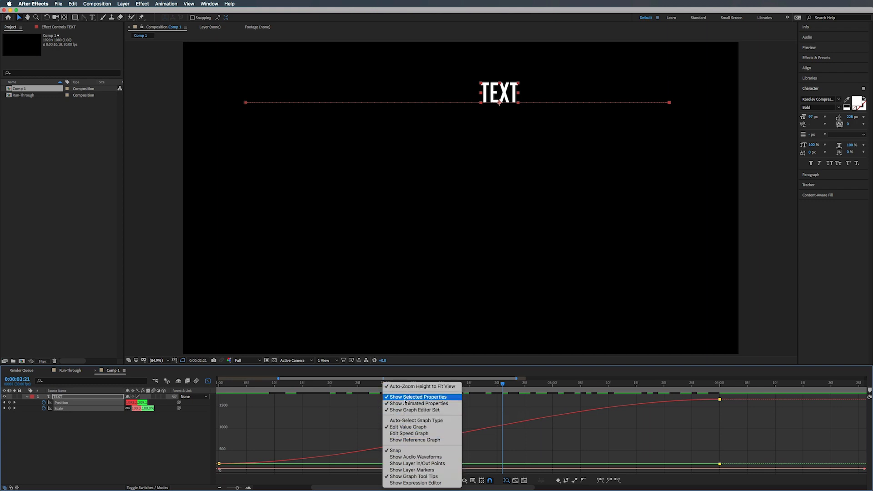
left_click(407, 428)
mouse_move(720, 401)
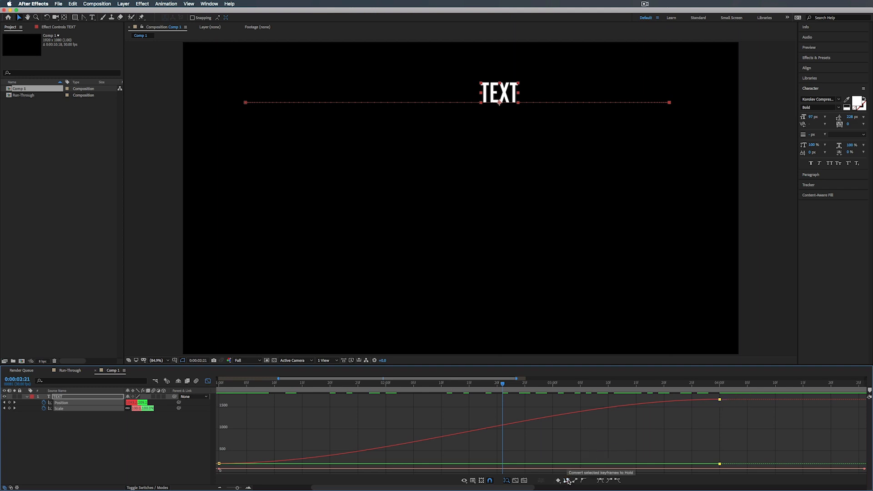
Try converting the Position keyframe at 1 second to Hold, scrub through the motion, and undo the conversion.
left_click_drag(581, 385, 664, 379)
key("super+z")
left_click(220, 463)
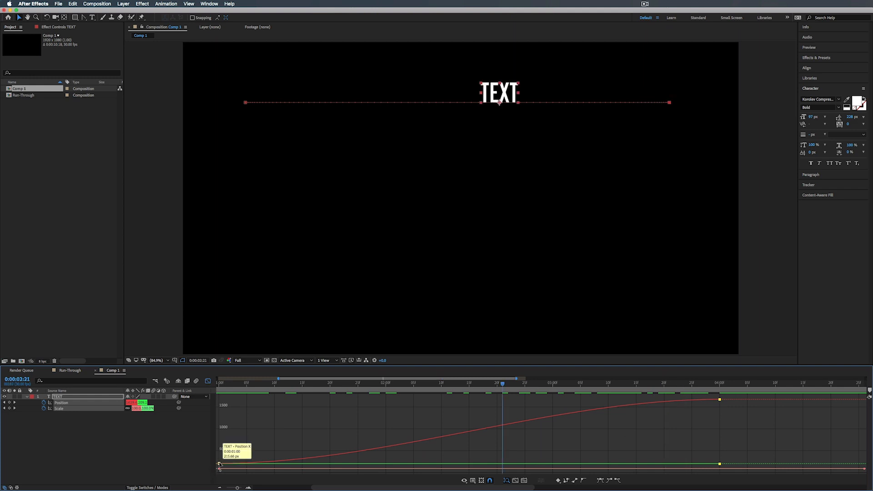
left_click(566, 482)
left_click_drag(248, 386, 763, 406)
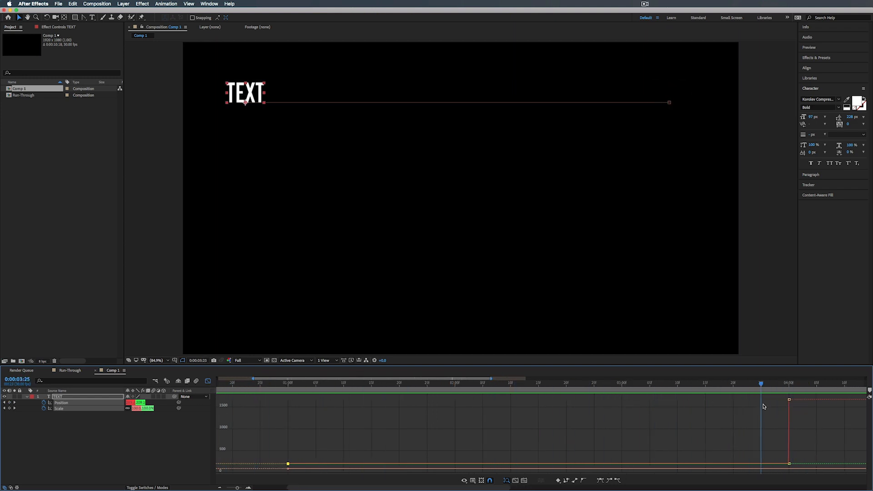
key("super+z")
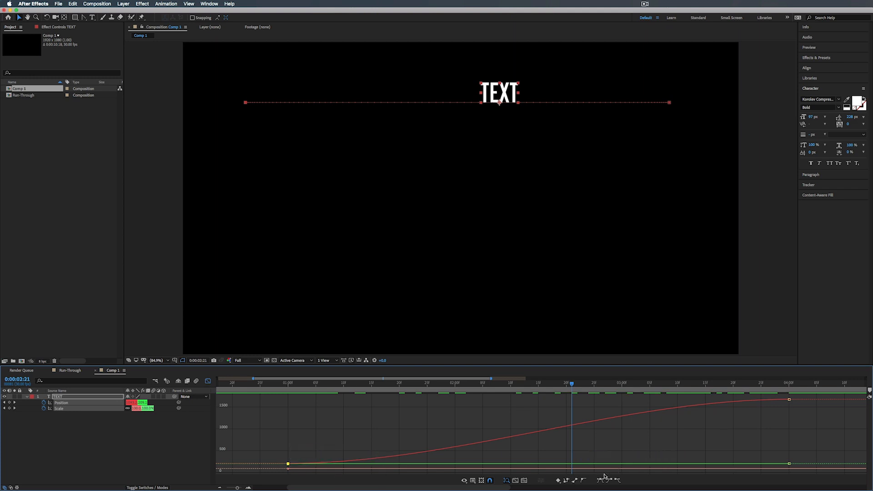
Convert the Position keyframe at 1 second to Linear, reapply Easy Ease to it, and leave the Graph Editor.
left_click(575, 481)
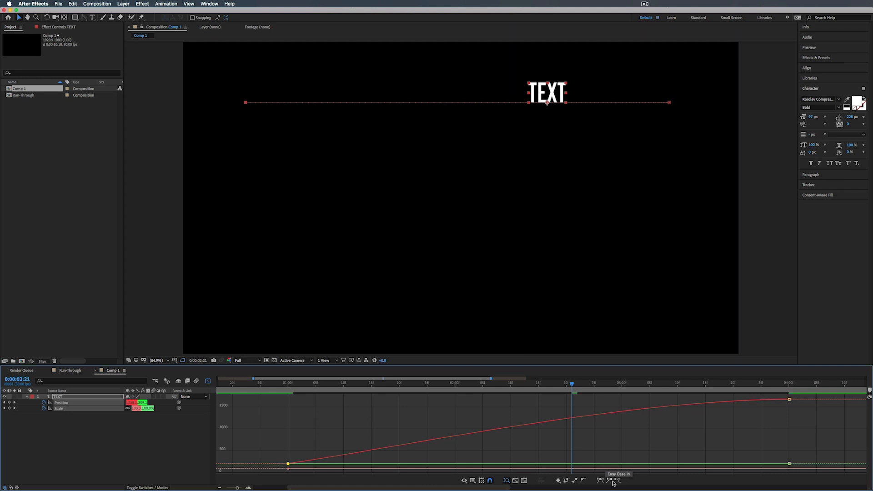
left_click(599, 481)
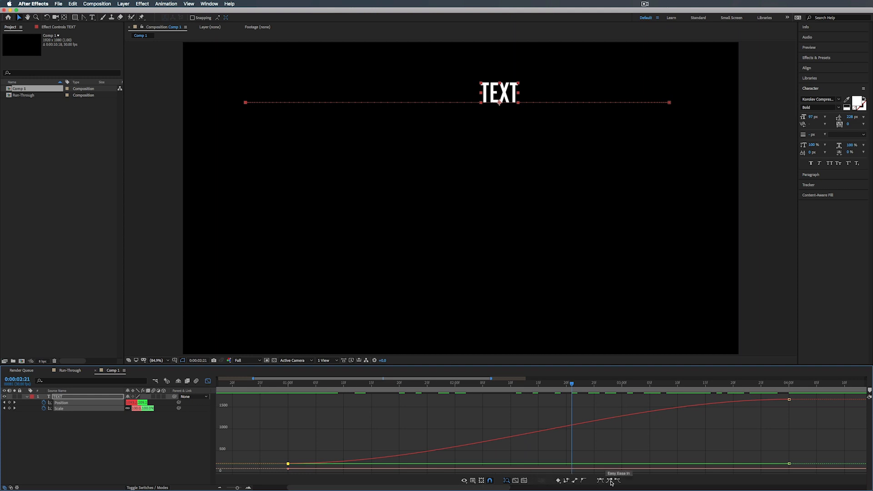
key("shift+F3")
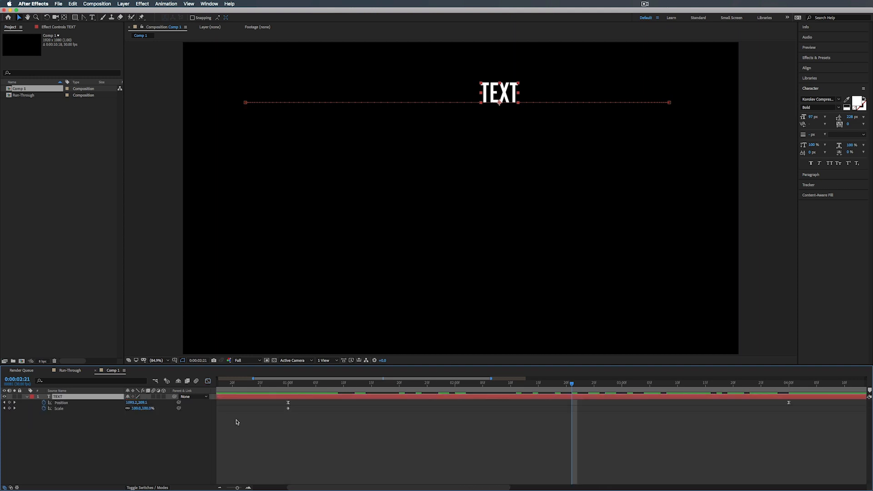
Remove all Scale keyframes from the TEXT layer and duplicate the layer.
left_click(61, 409)
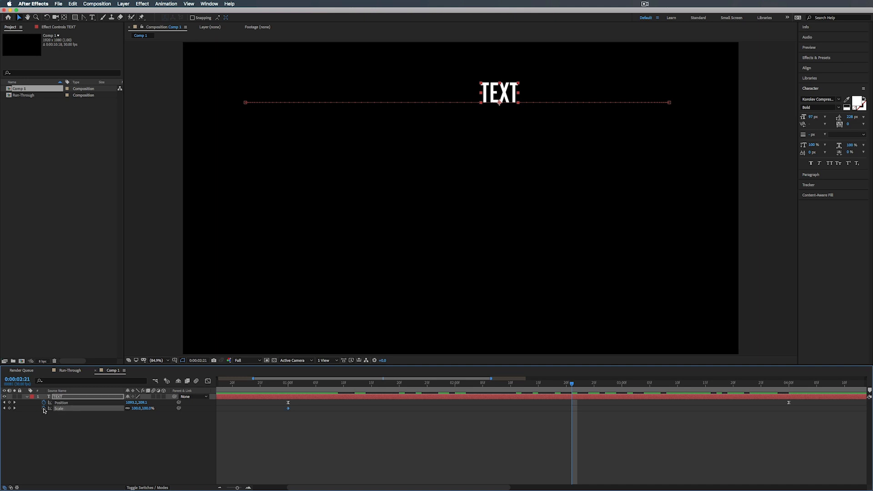
left_click(44, 408)
left_click(72, 398)
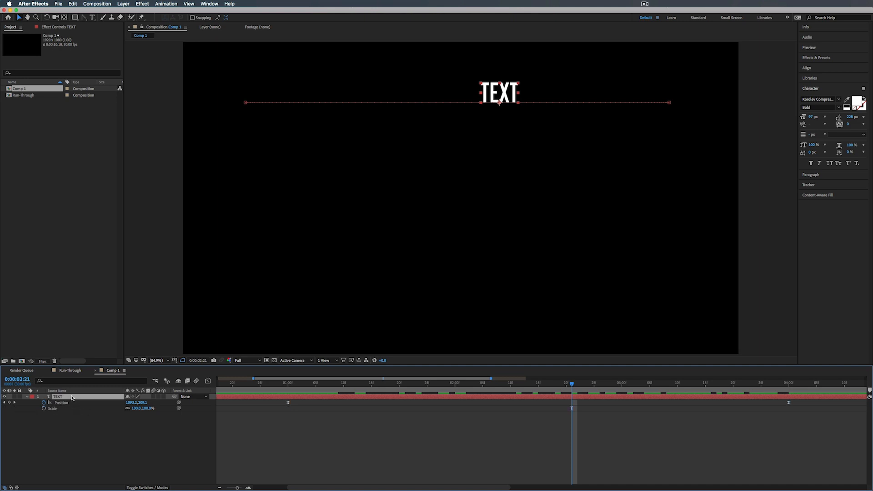
key("super+d")
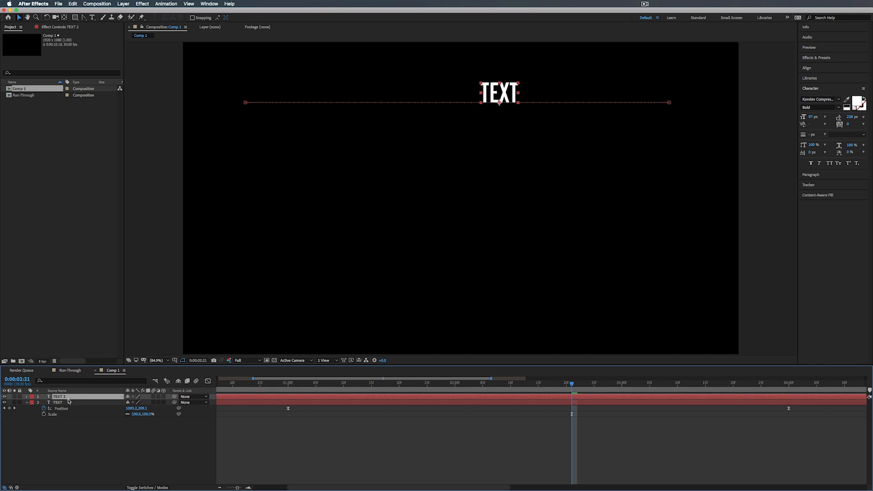
At 0:00:01:00, select both Position keyframes of the original TEXT layer and move its motion path straight down to about Y 355.
left_click(67, 403)
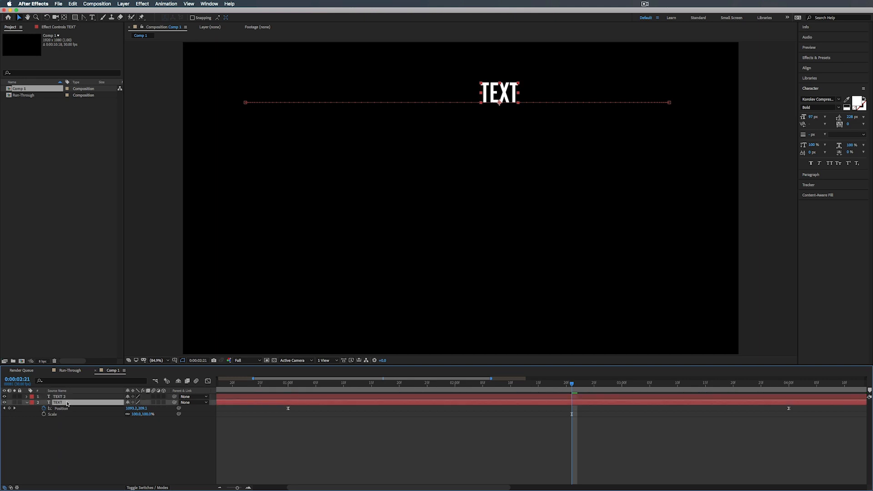
left_click(287, 383)
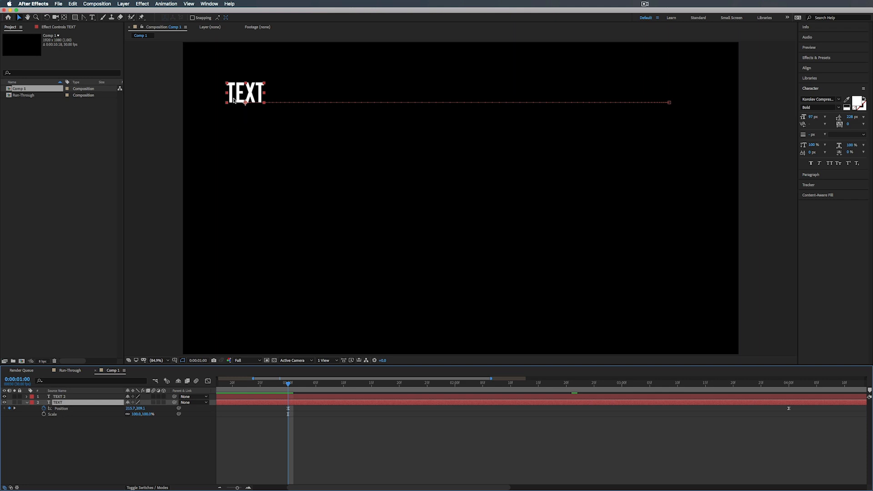
left_click(83, 411)
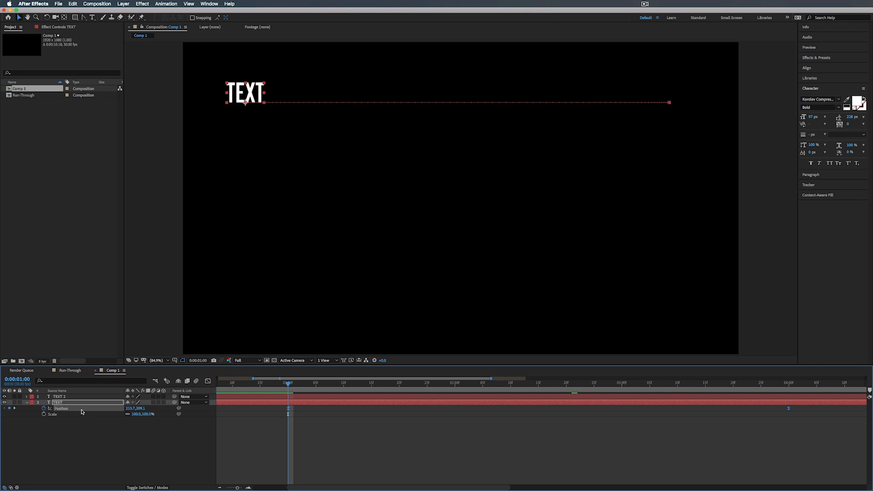
left_click_drag(233, 97, 233, 143)
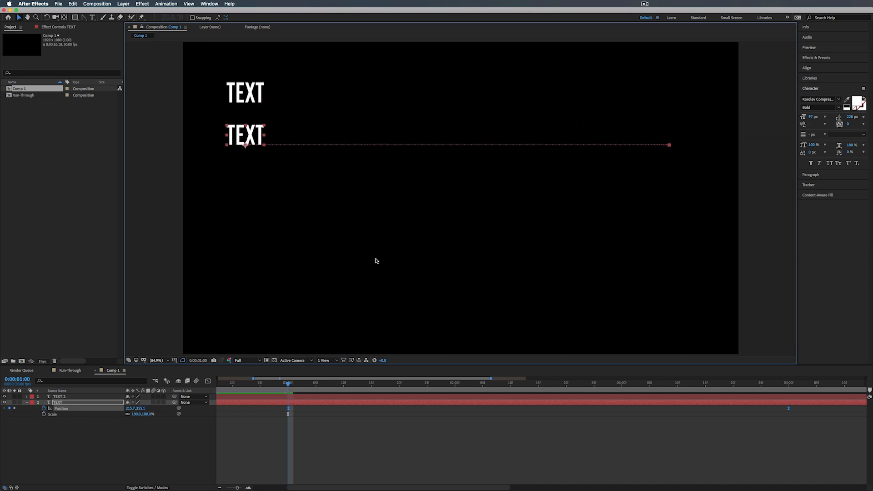
Separate the Position dimensions of the original TEXT layer, remove the Y Position keyframes, and show only its keyframed properties.
right_click(65, 410)
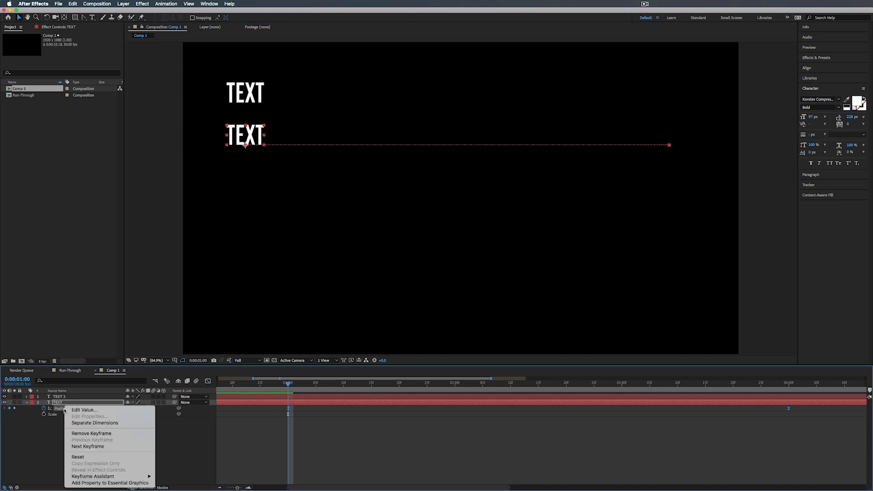
left_click(83, 423)
left_click(62, 415)
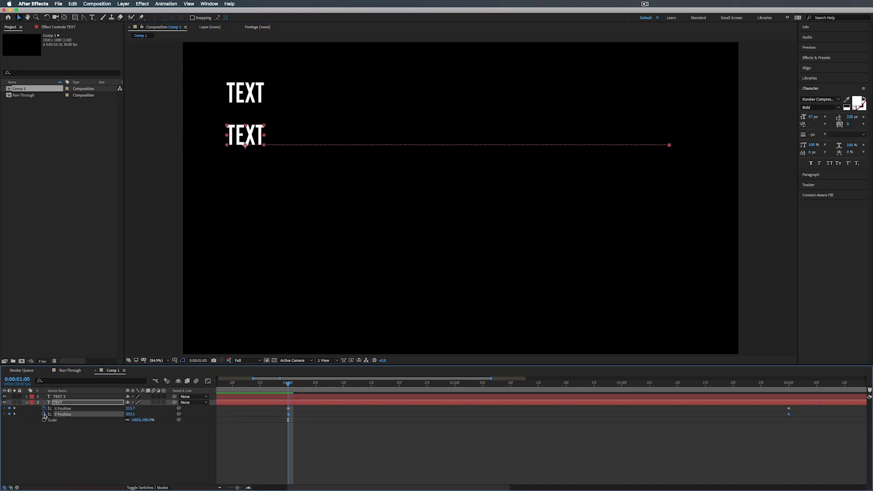
left_click(43, 414)
key("u")
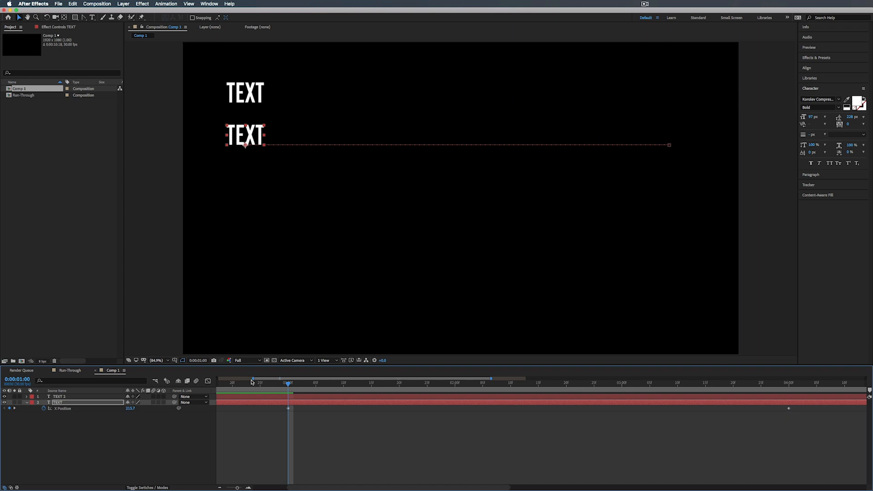
Open the X Position curve in the Graph Editor and fit all graphs to view.
left_click(82, 409)
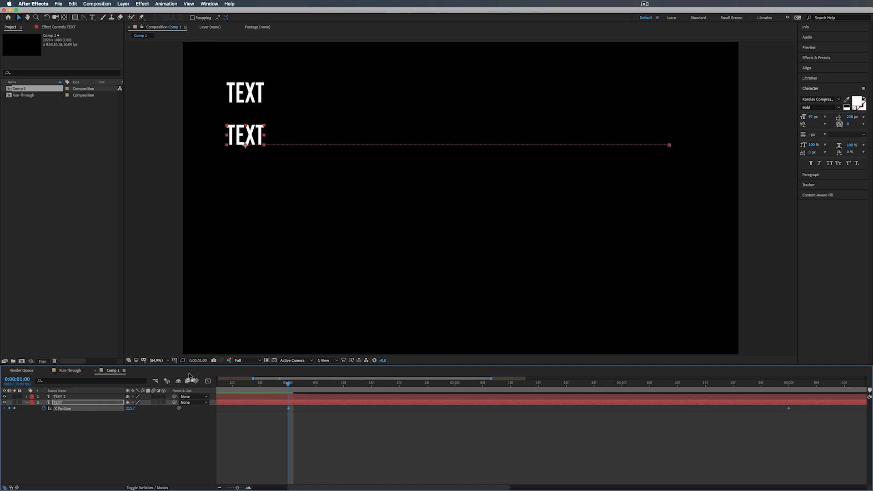
left_click(208, 381)
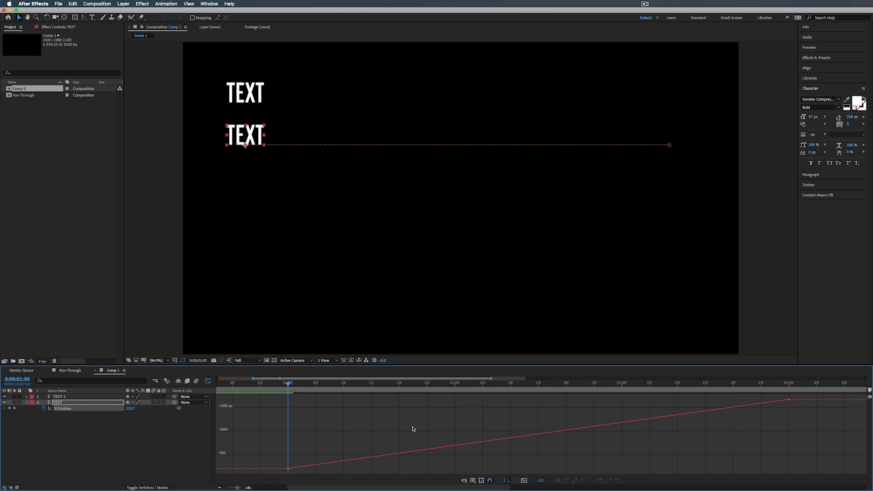
left_click(524, 481)
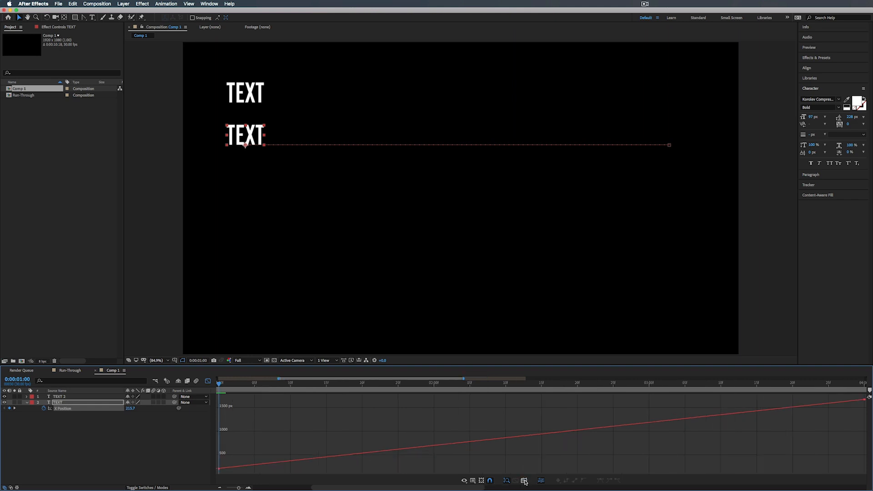
Select both X Position keyframes at 1 and 4 seconds and apply Easy Ease to them.
left_click(219, 469)
left_click(864, 399, "shift")
mouse_move(464, 379)
left_mouse_down()
mouse_move(506, 379)
mouse_move(470, 380)
left_mouse_up()
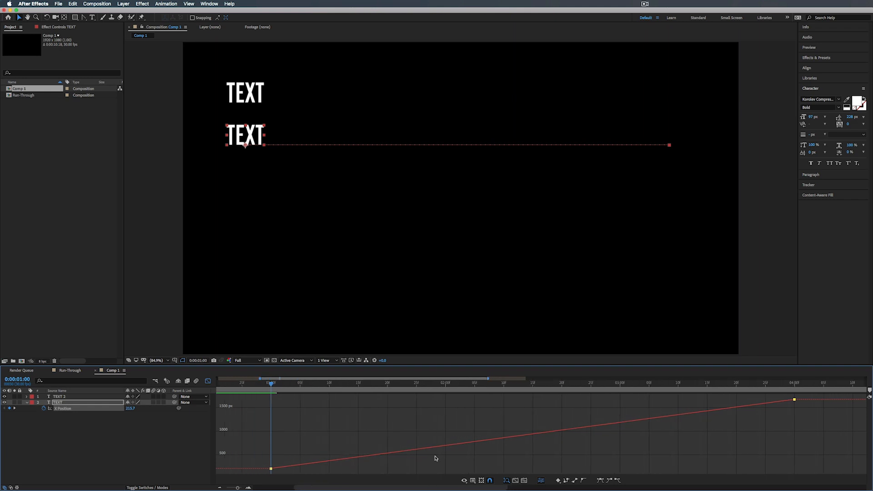
mouse_move(271, 469)
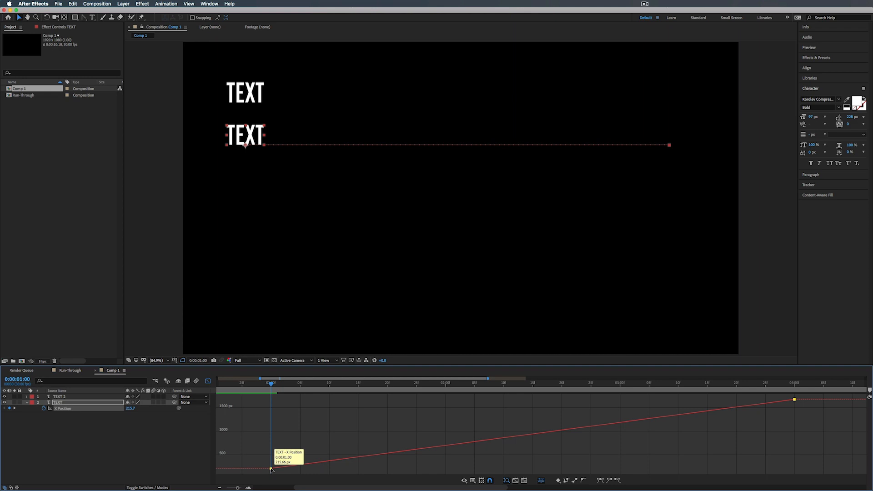
left_click(599, 481)
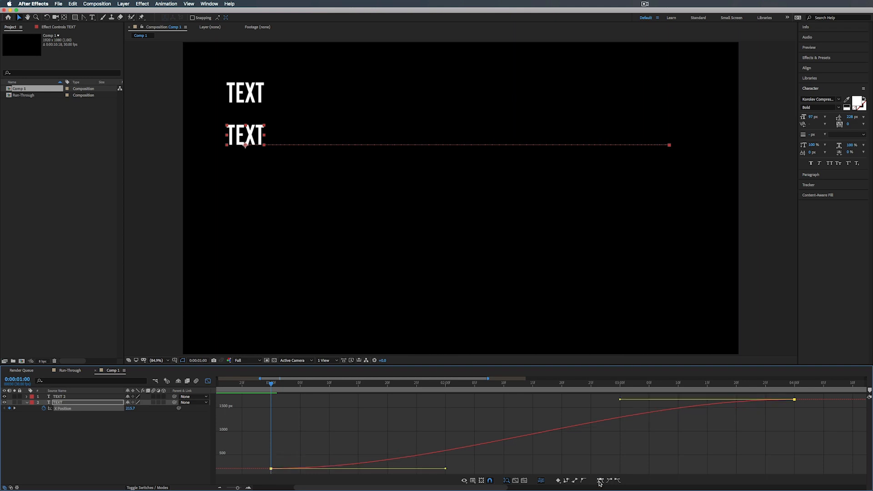
Preview both text layers' motion starting just before 1 second.
left_click(263, 384)
key("space")
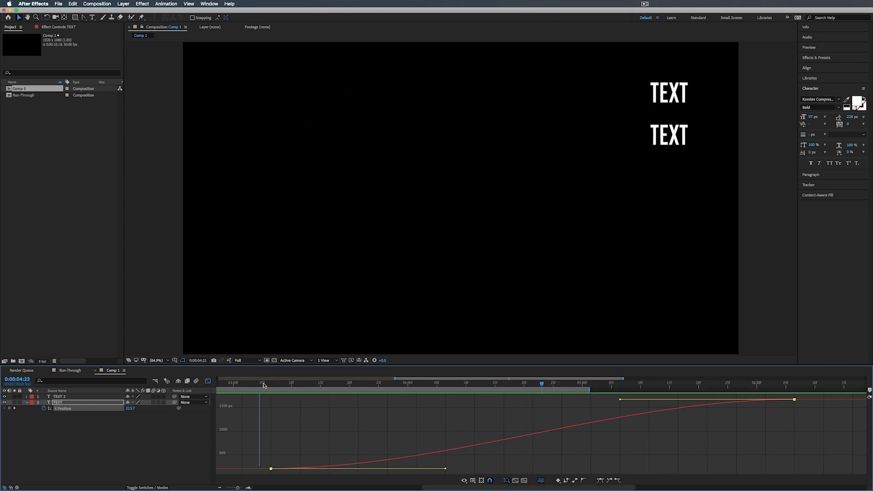
key("space")
Extend the outgoing handle of the first X Position keyframe horizontally almost to 4 seconds and preview the motion from the start.
left_click_drag(489, 488, 354, 478)
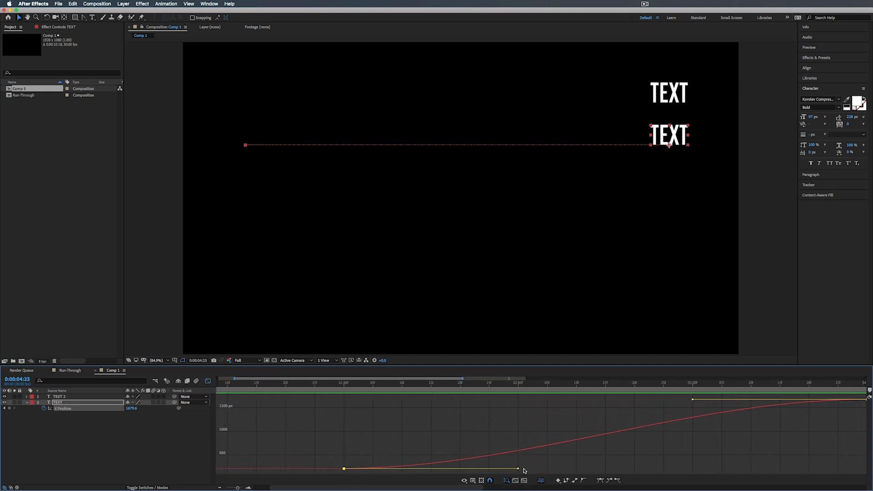
left_click_drag(519, 470, 864, 459)
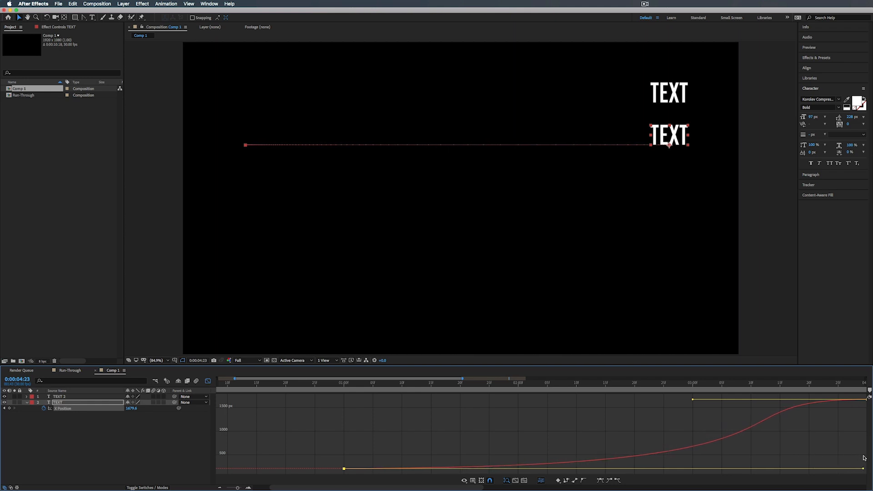
left_click_drag(518, 382, 206, 392)
key("space")
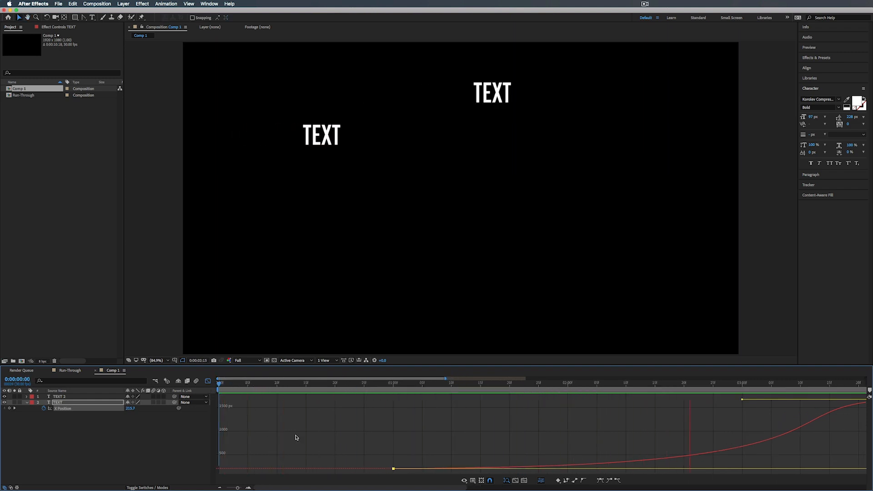
key("space")
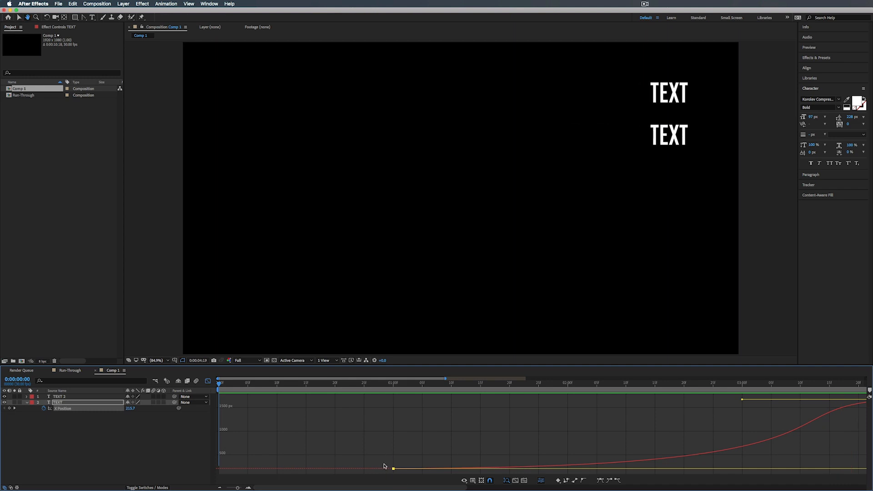
Extend the incoming handle of the 4-second X Position keyframe horizontally back to 1 second and return the playhead near the start.
left_click_drag(321, 380, 723, 401)
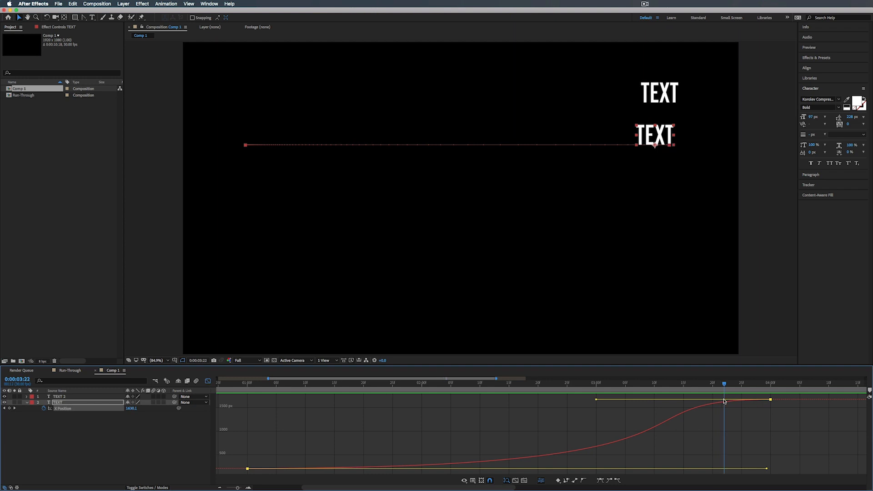
left_click_drag(596, 400, 239, 397)
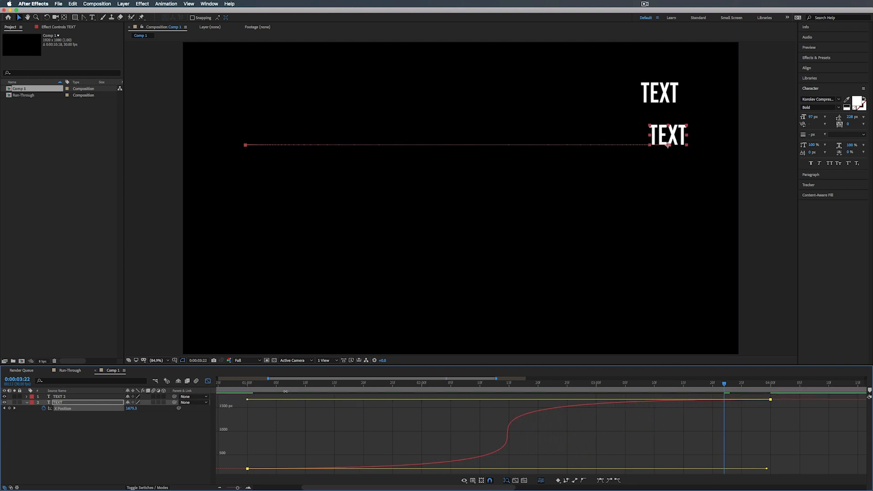
left_click_drag(287, 386, 203, 385)
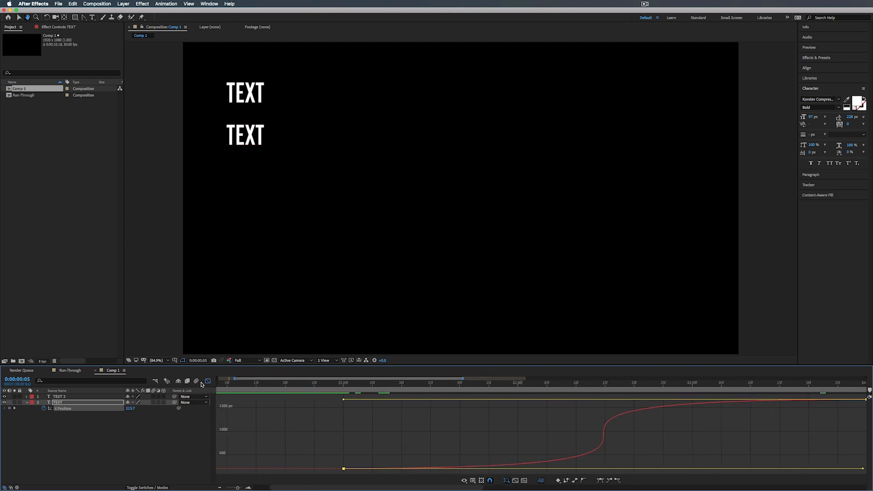
Preview both text layers' motion from the start, and again from just before 1 second.
key("space")
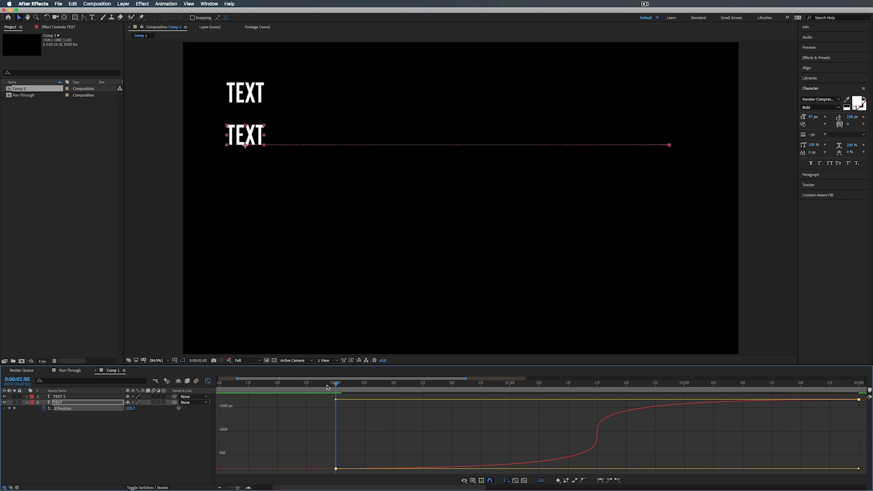
left_click(324, 384)
key("space")
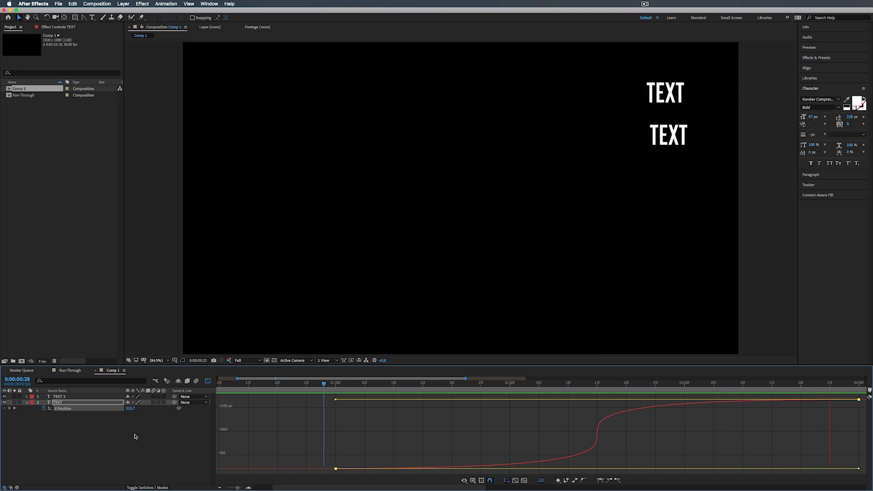
Duplicate the TEXT layer and move the original straight down to form a third row of text.
left_click(64, 403)
key("super+d")
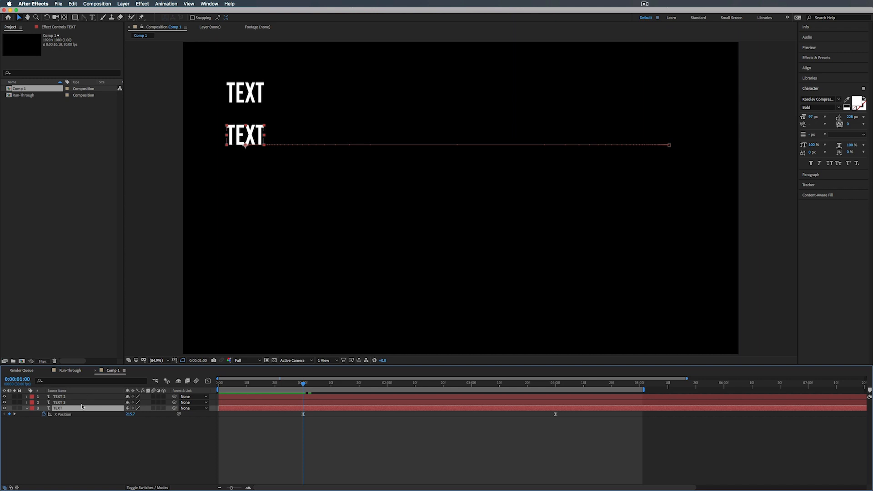
left_click(76, 415)
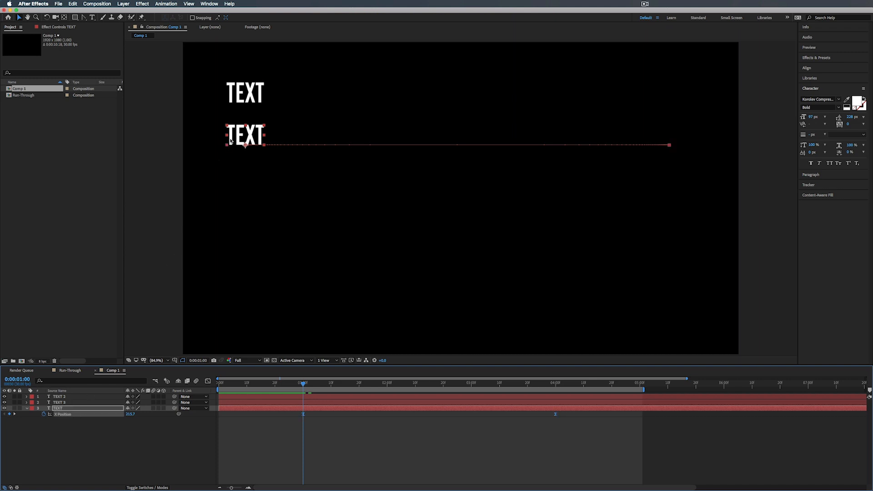
left_click_drag(231, 142, 232, 189)
mouse_move(303, 385)
left_mouse_down()
mouse_move(322, 386)
mouse_move(305, 386)
left_mouse_up()
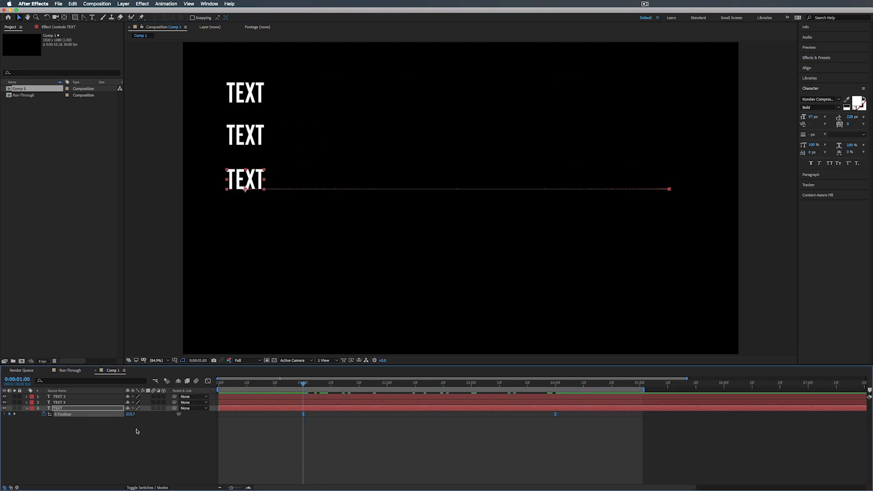
Graph the third-row text's X Position and pull the 4-second keyframe's incoming handle down until it is nearly vertical.
left_click(107, 410)
left_click(208, 381)
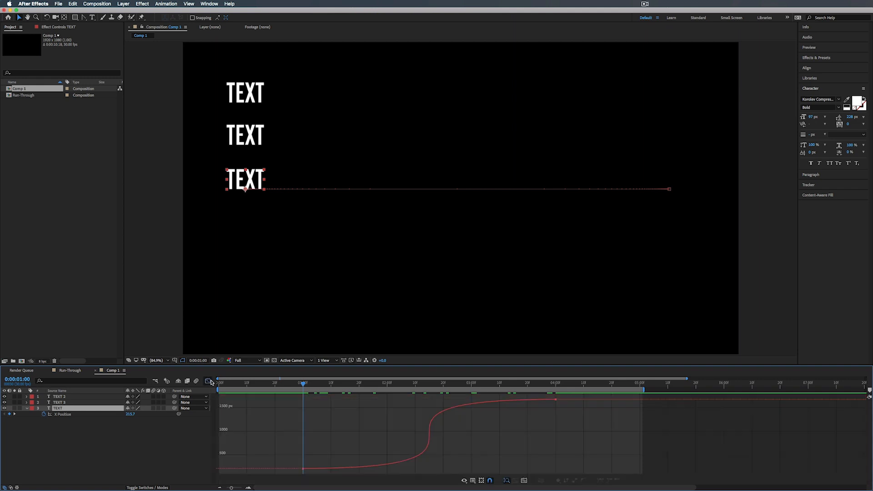
left_click(66, 415)
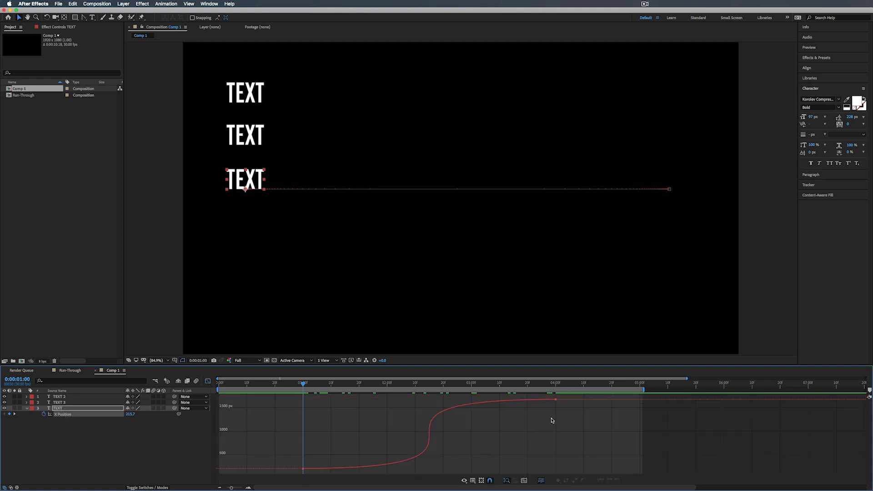
left_click(556, 399)
left_click_drag(303, 399, 352, 399)
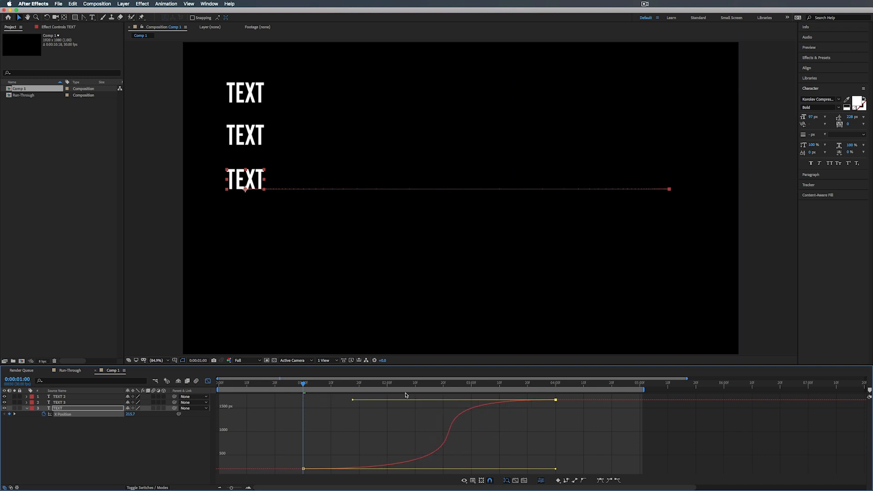
left_click_drag(406, 395, 571, 457)
Preview the motion of all three texts from two frames before 1 second.
key("Page_Up")
key("Page_Up")
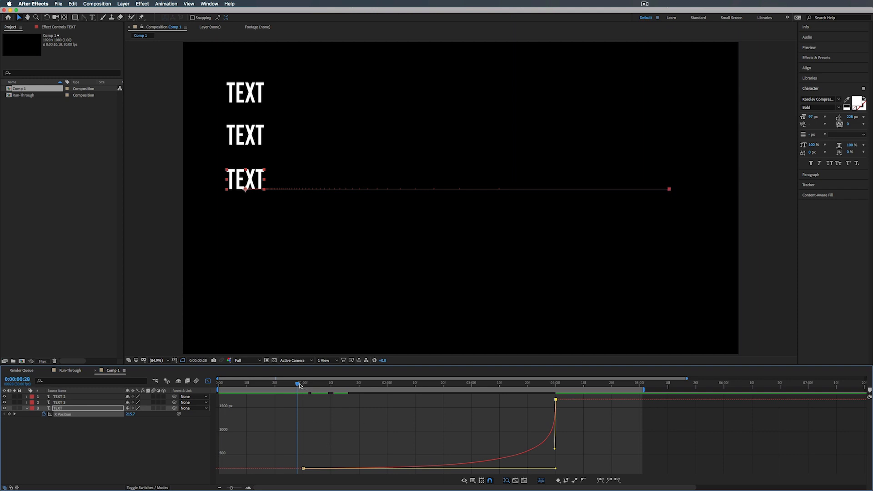
key("space")
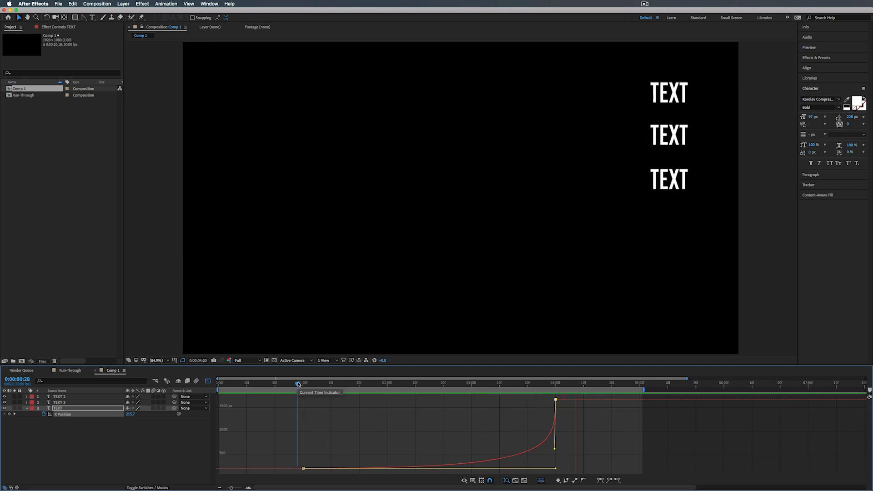
key("space")
Shift the 4-second keyframe's incoming handle slightly earlier and higher, preview the motion, and return the playhead to 1 second.
left_click_drag(555, 434, 545, 428)
key("space")
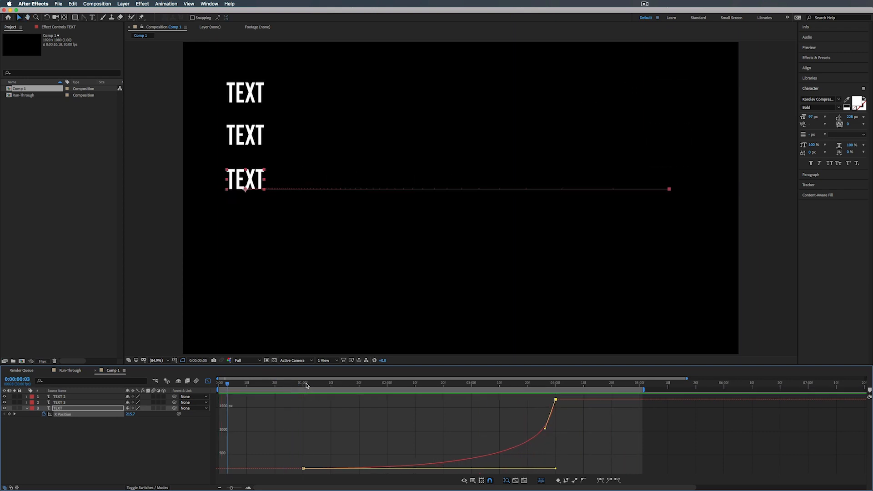
left_click_drag(306, 385, 304, 385)
Reveal the animated position properties of all three text layers, compare their value curves, and scrub from 1 second to nearly 4 seconds.
left_click(87, 397)
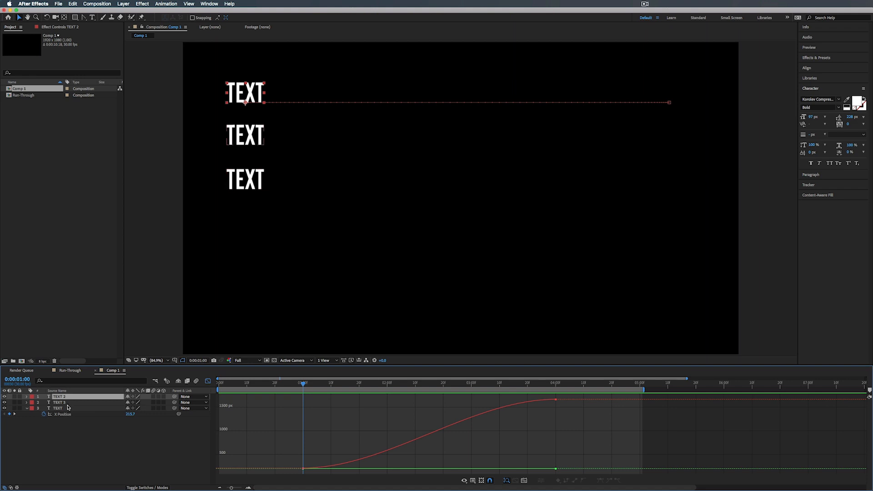
left_click(68, 408, "shift")
key("u")
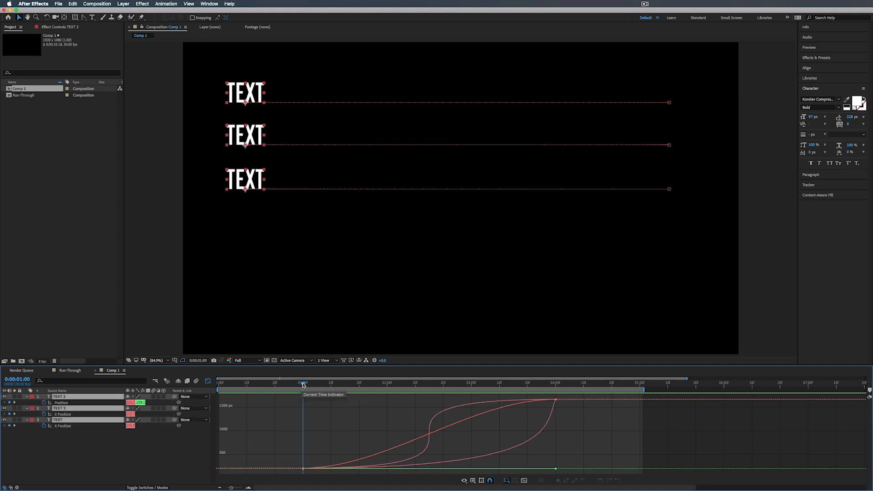
left_click_drag(302, 384, 545, 384)
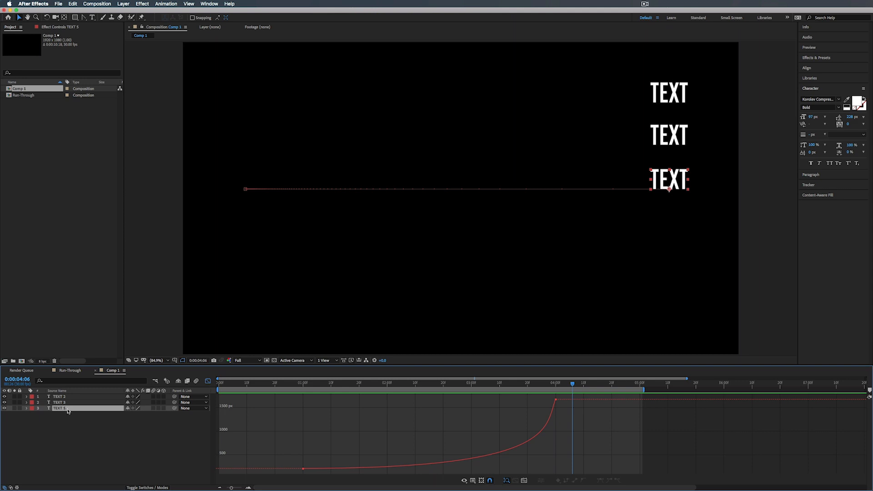
Duplicate the third-row text layer and, at 1 second, move the bottom layer with its motion path down to a fourth row.
key("super+d")
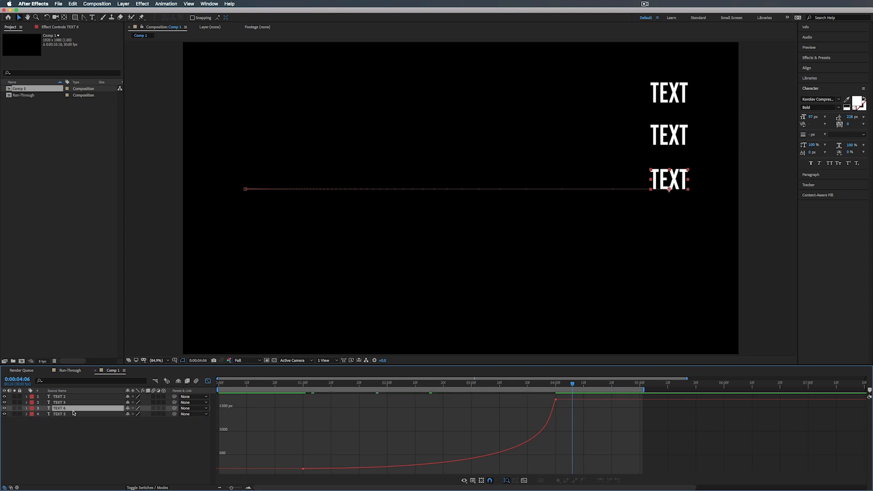
left_click_drag(311, 385, 304, 385)
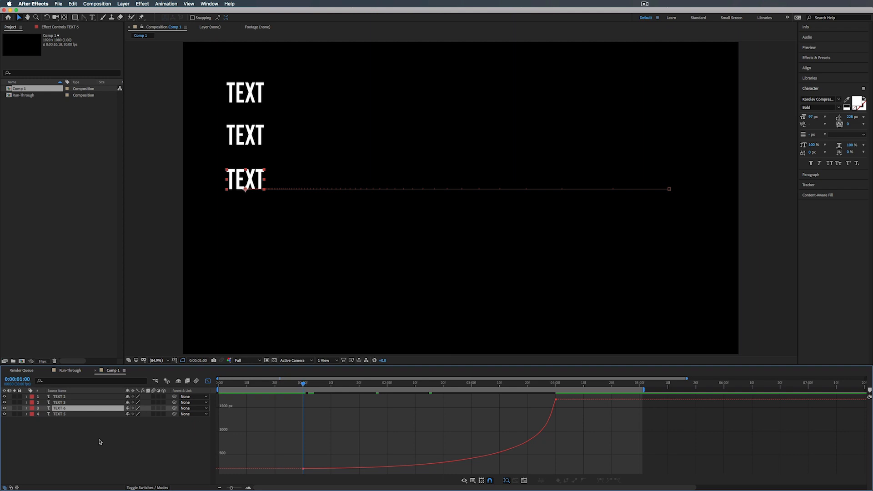
left_click(208, 381)
left_click(67, 414)
key("u")
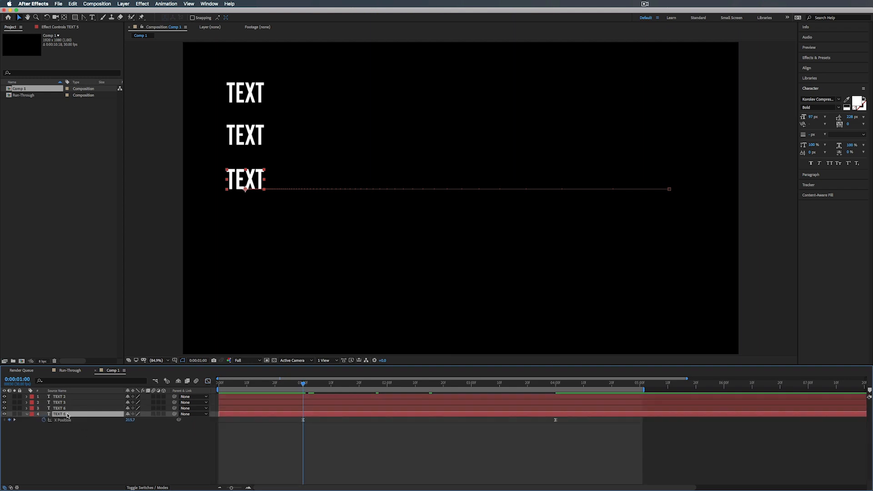
left_click(64, 421)
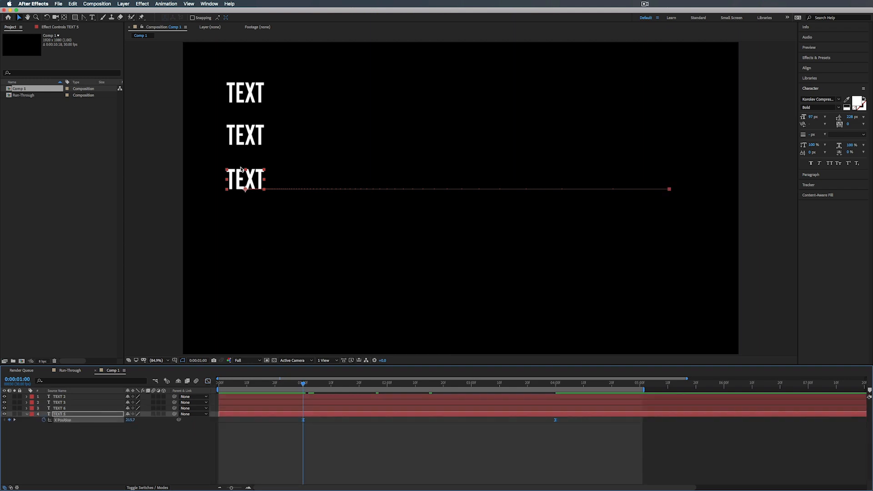
left_click_drag(250, 177, 250, 217)
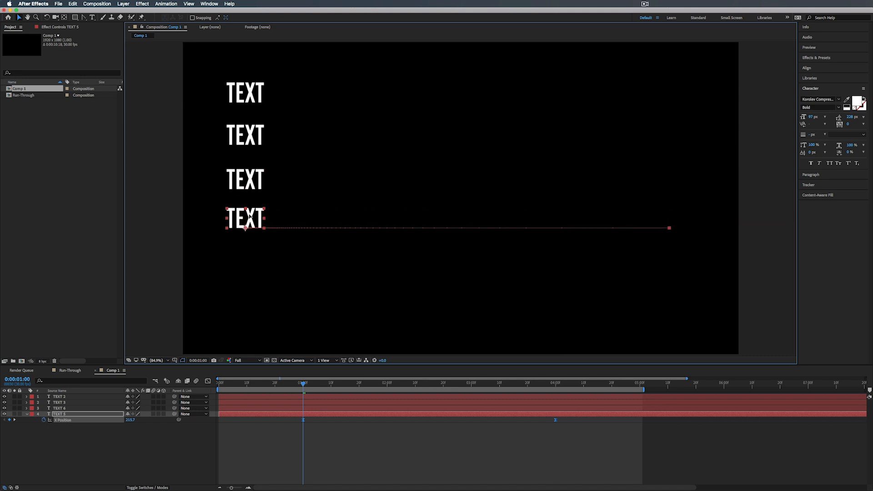
Recombine the fourth-row text's position dimensions and add a middle keyframe at 2:14 by moving the text straight down.
right_click(82, 420)
left_click(107, 424)
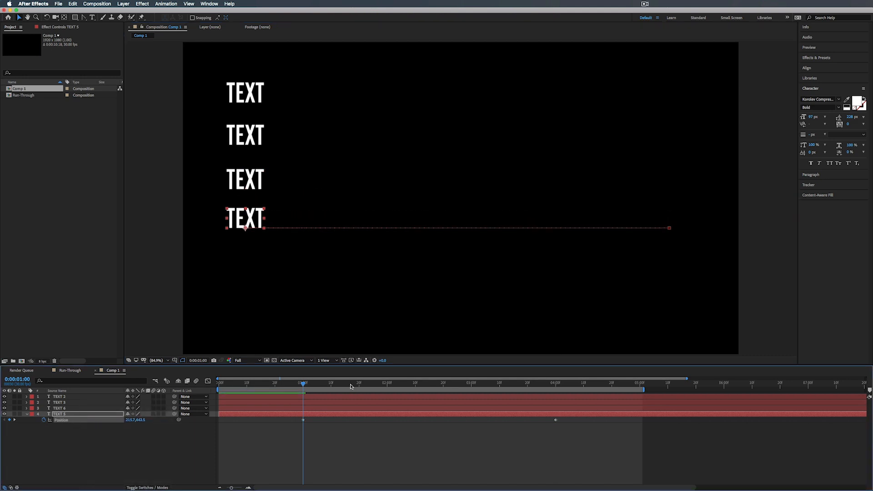
left_click_drag(351, 387, 427, 387)
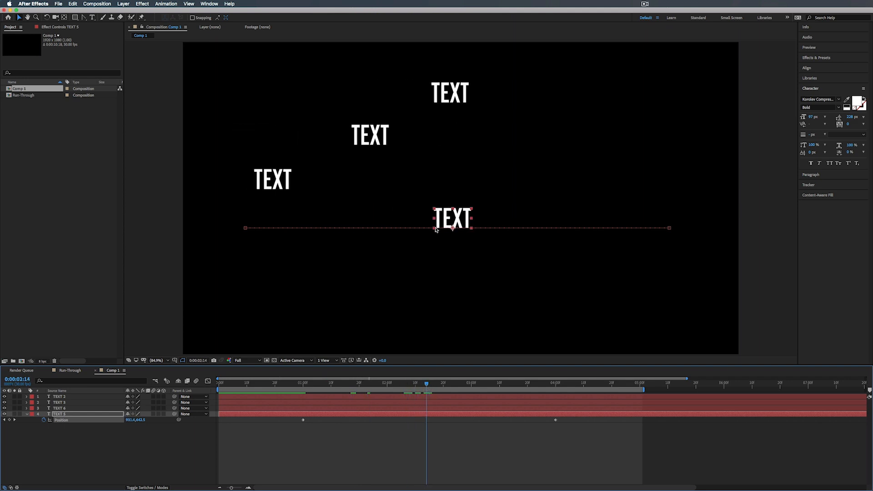
left_click_drag(448, 218, 452, 291)
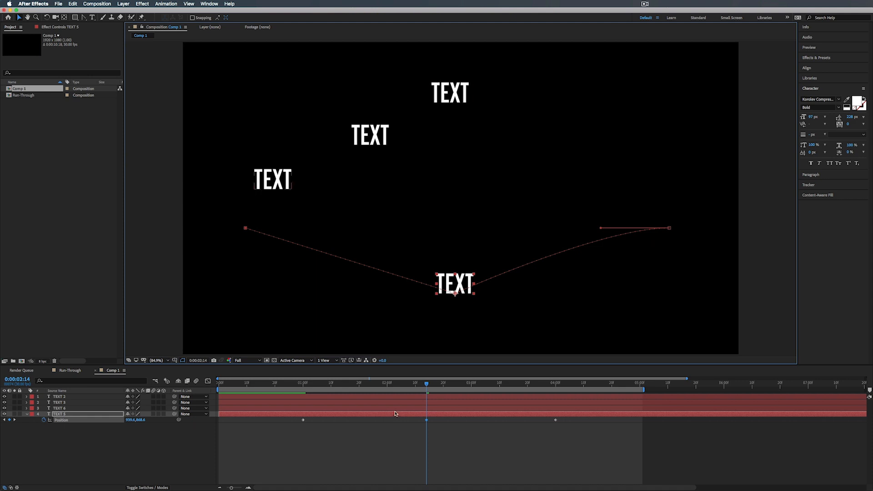
Apply Easy Ease to all three combined Position keyframes of the bottom text and show their value graph.
left_click_drag(566, 418, 302, 436)
right_click(304, 421)
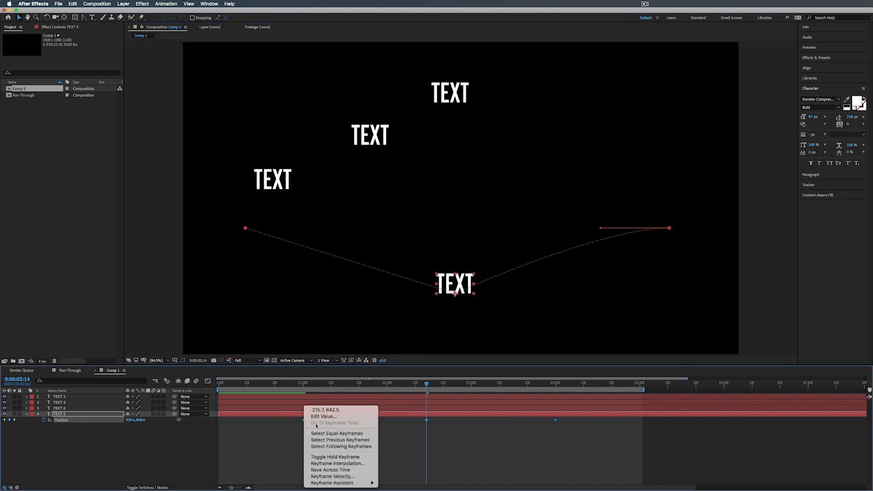
mouse_move(347, 483)
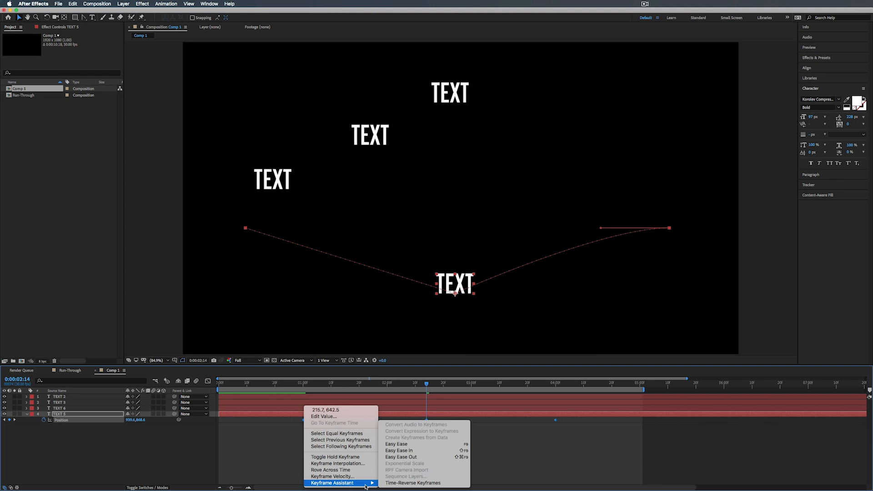
left_click(399, 444)
key("shift+F3")
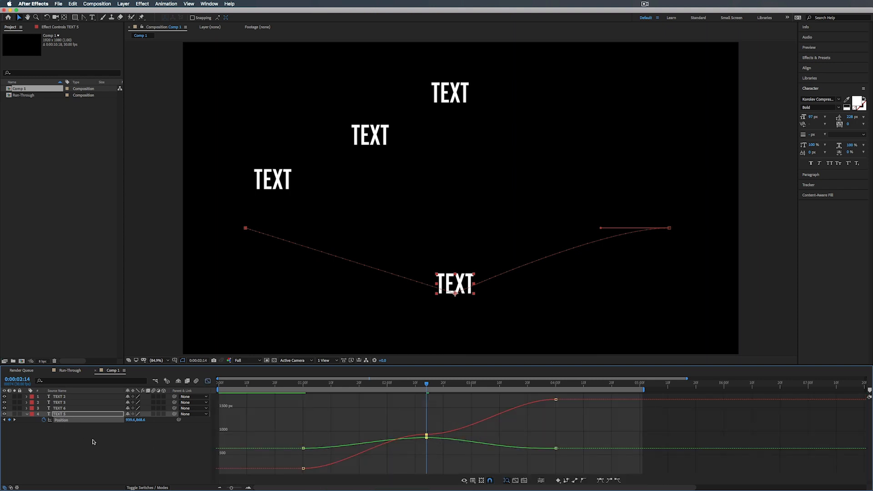
Leave the Graph Editor and separate the bottom text's Position into X and Y dimensions.
right_click(59, 423)
left_click(211, 384)
left_click(209, 382)
right_click(74, 422)
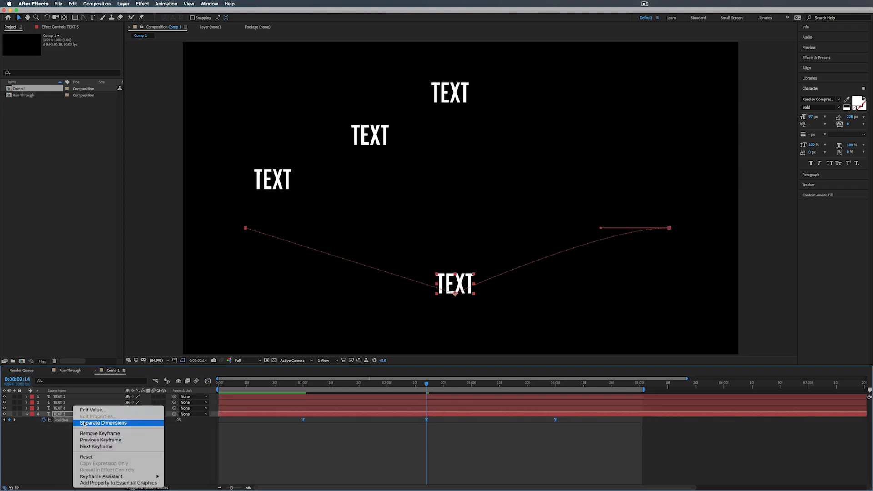
left_click(84, 424)
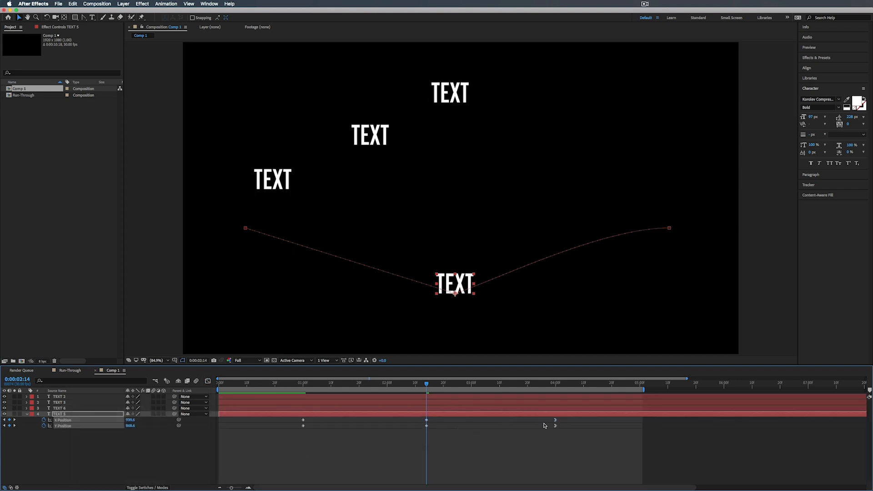
Apply Easy Ease to all X and Y Position keyframes of the bottom text layer.
left_click(292, 444)
left_click_drag(562, 419, 301, 437)
right_click(304, 426)
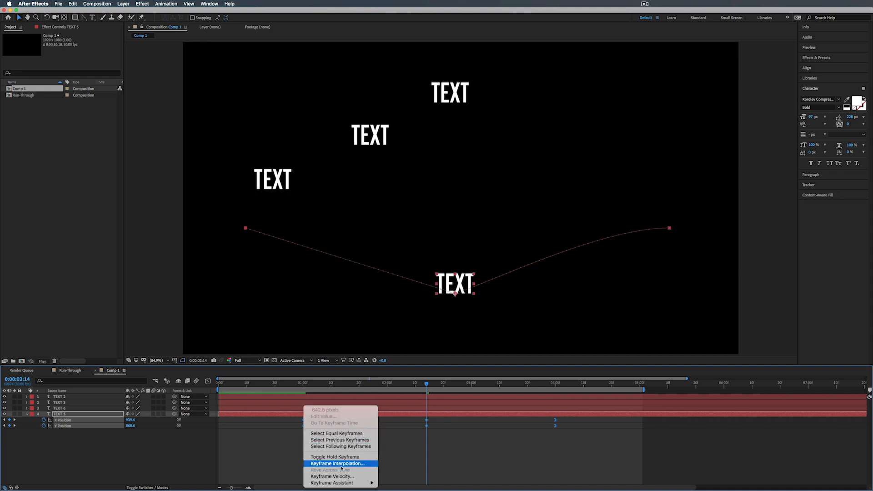
mouse_move(360, 485)
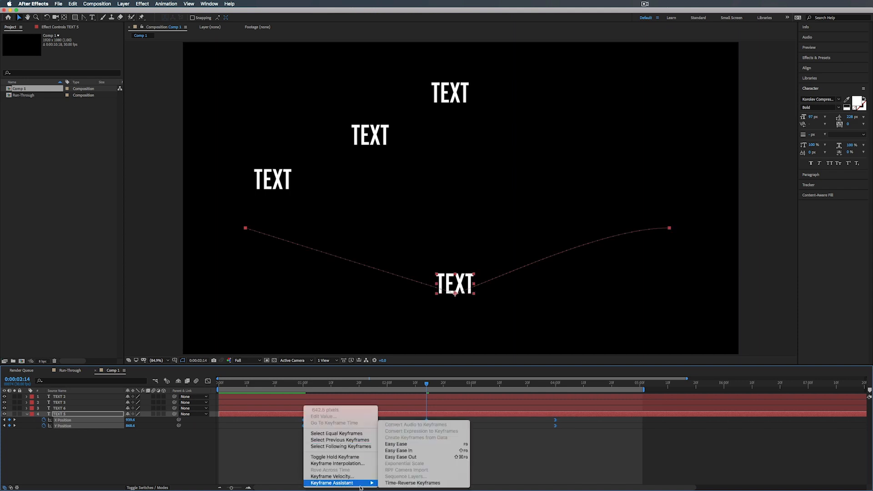
left_click(411, 445)
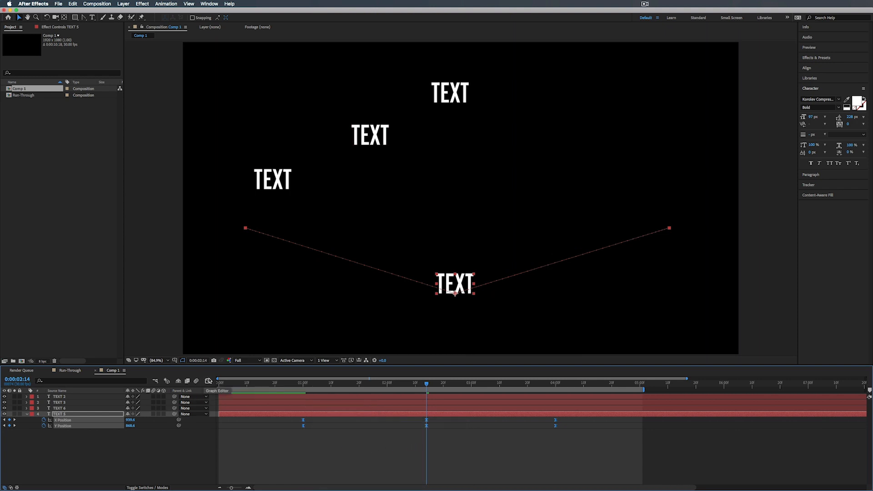
In the Graph Editor, bend the middle Y Position keyframe's outgoing handle downward, then level it out to a little past 3 seconds.
left_click(208, 381)
mouse_move(432, 439)
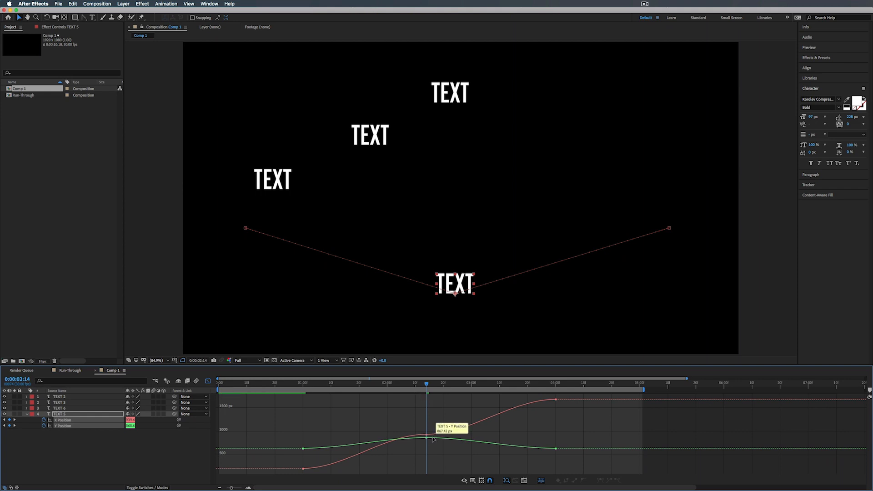
left_click_drag(433, 438, 437, 453)
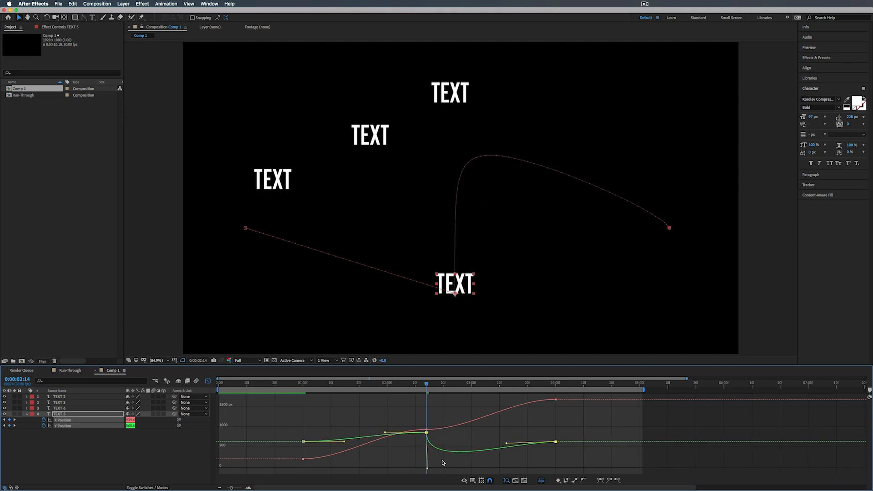
left_click_drag(428, 469, 464, 420)
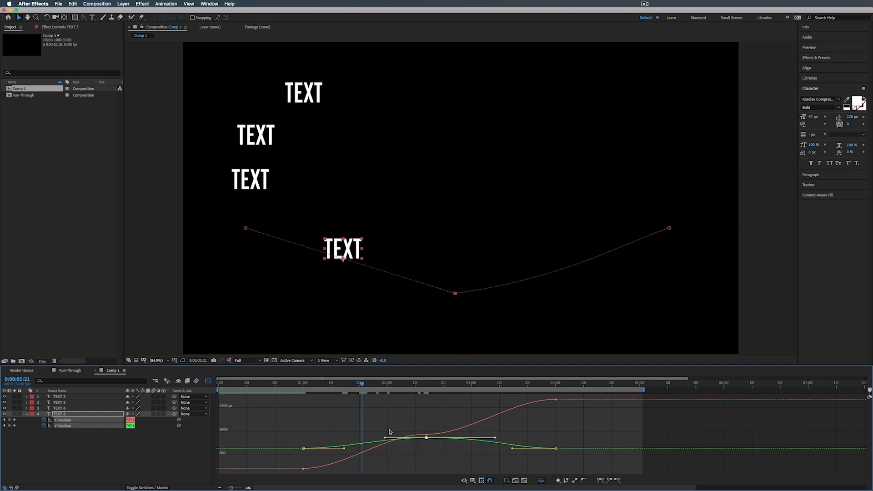
Shorten the middle Y Position keyframe's incoming handle, keeping it horizontal, and preview the motion from near the start.
left_click_drag(387, 440, 414, 439)
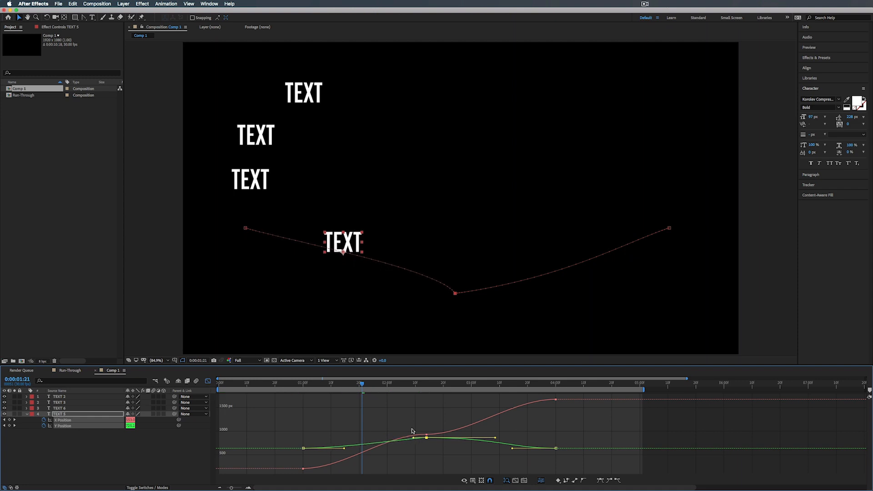
left_click_drag(363, 387, 238, 391)
key("space")
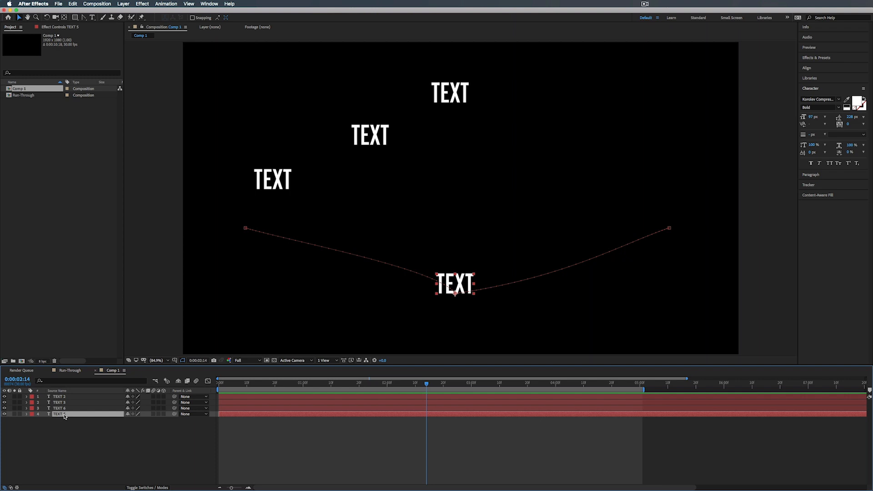
Duplicate the bottom text layer and remove all X and Y Position keyframes from the upper copy, TEXT 7.
key("super+d")
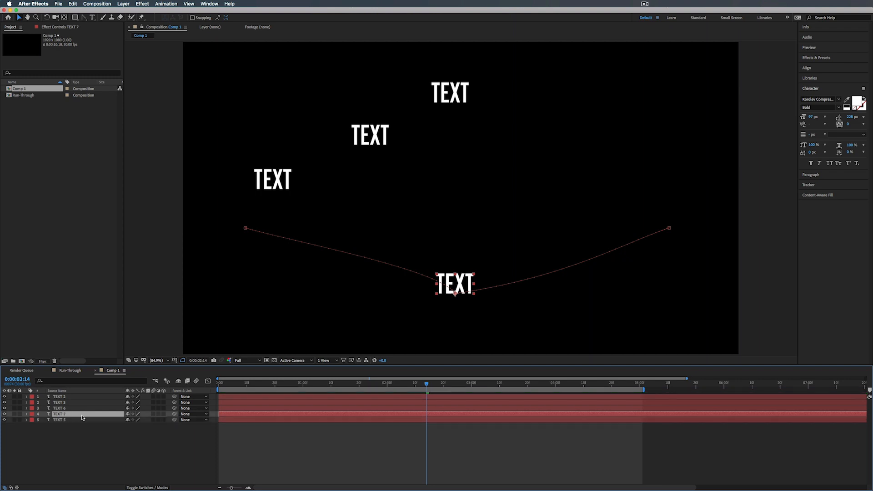
key("u")
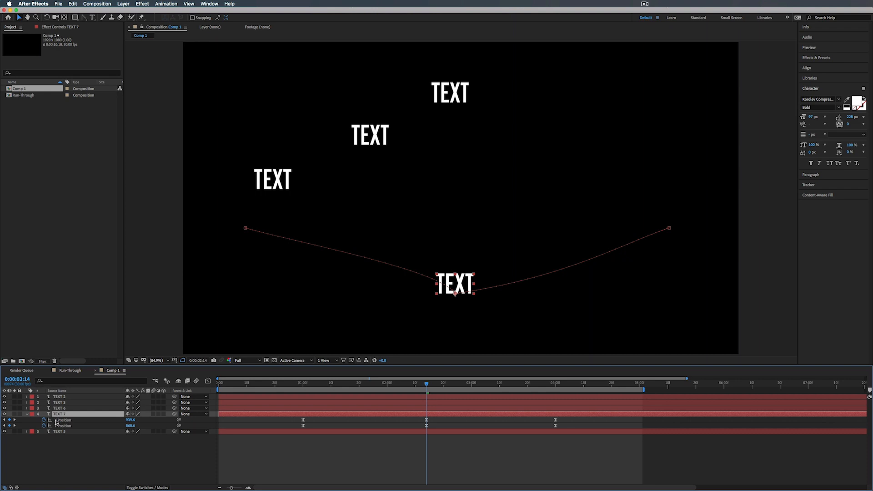
left_click(64, 420)
left_click(65, 426, "shift")
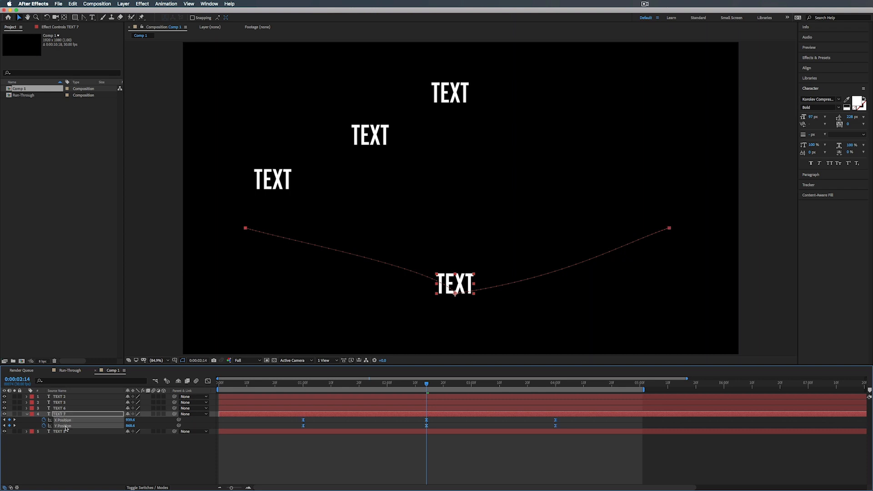
key("Delete")
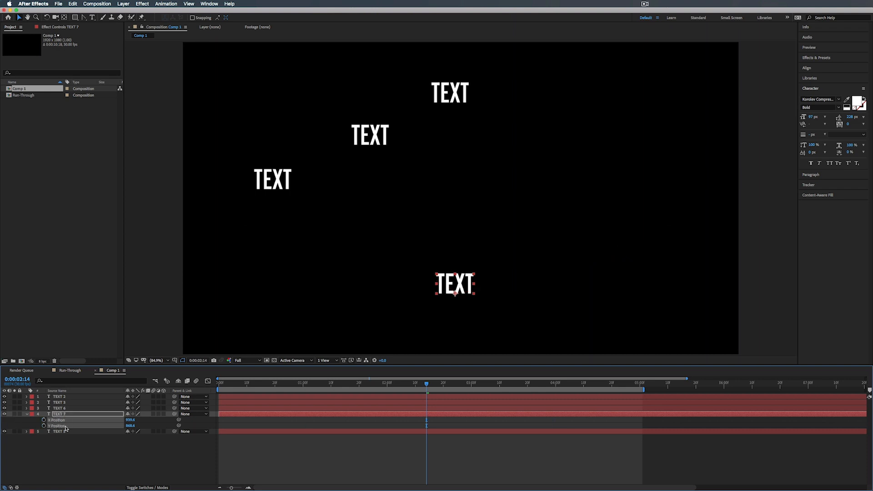
Keyframe TEXT 7's Scale at 0% and Rotation at 0° at 1 second.
left_click(62, 415)
key("r")
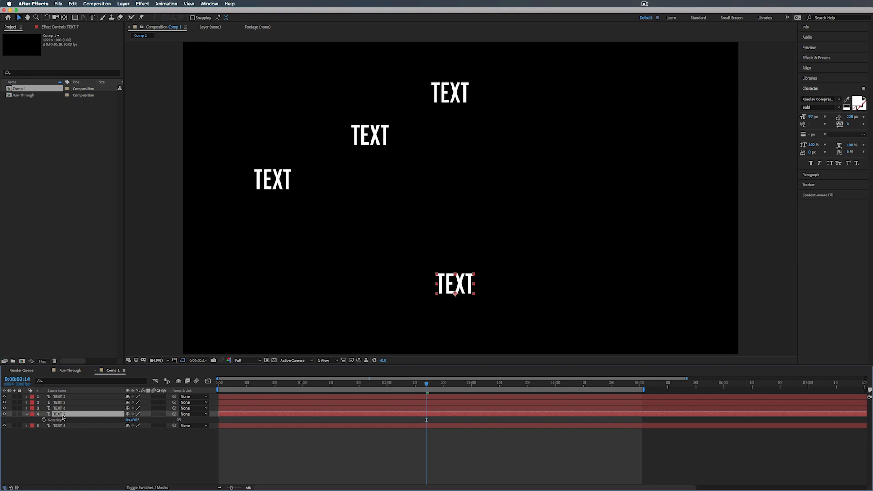
key("shift+s")
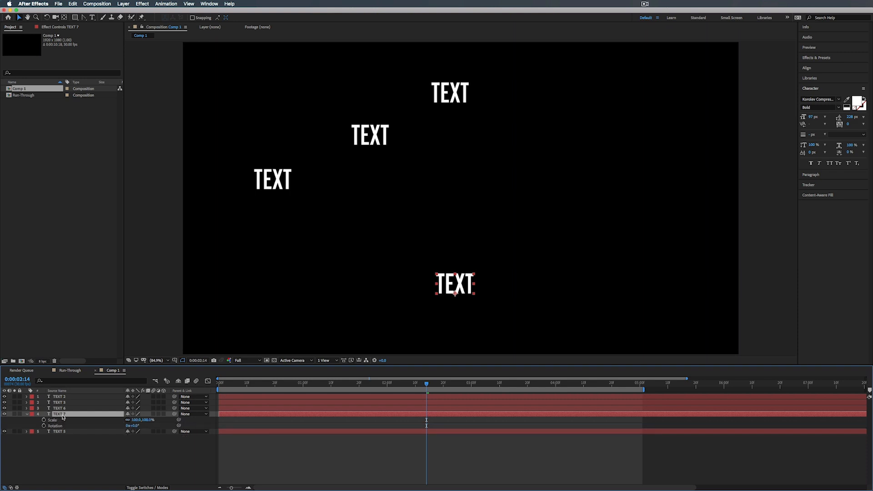
left_click_drag(297, 384, 304, 386)
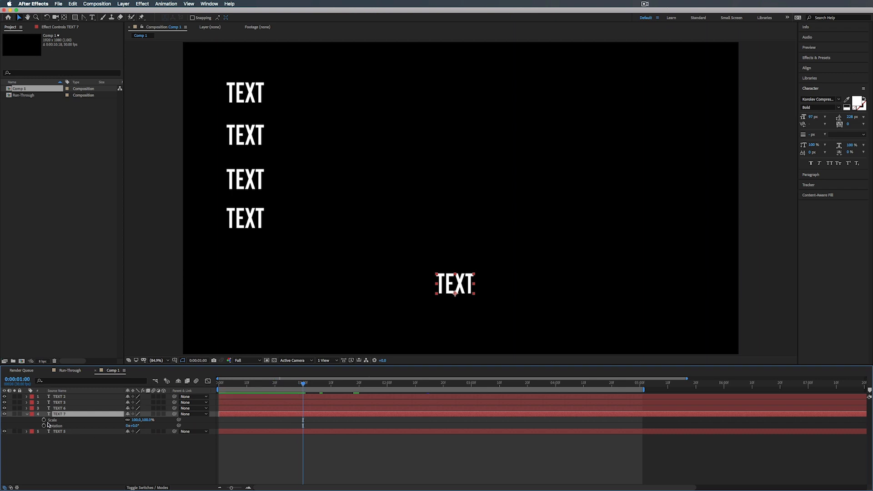
left_click(138, 420)
key("Return")
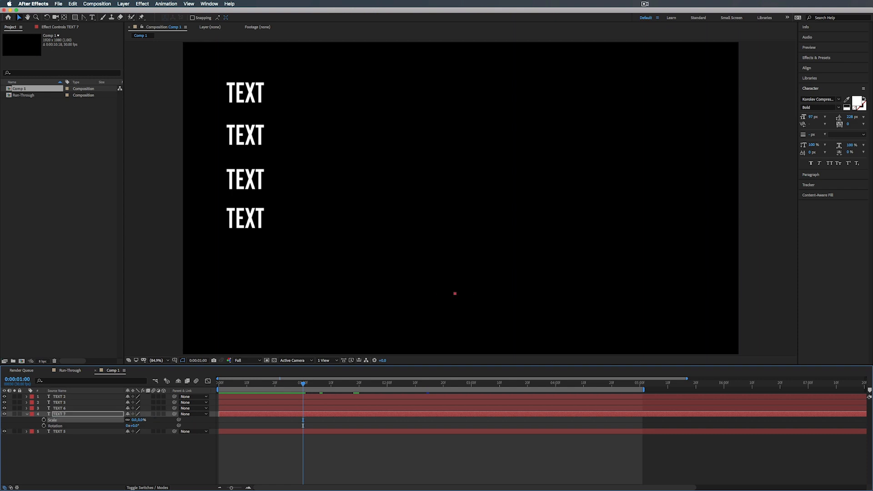
left_click(44, 426)
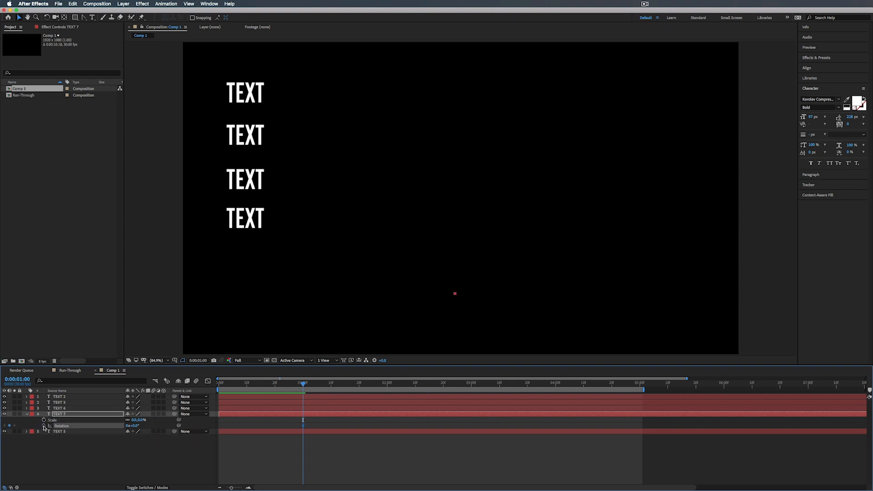
left_click(44, 420)
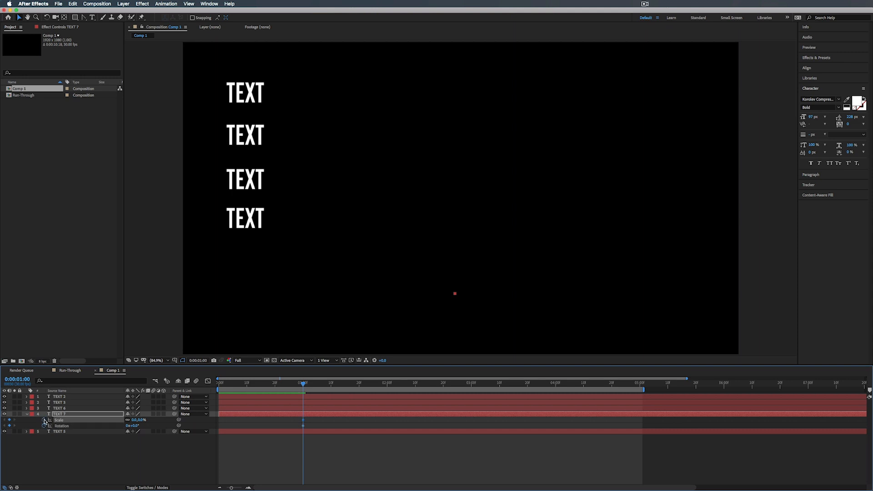
At 4 seconds, keyframe TEXT 7's Rotation at one full turn and Scale at 100%, then scrub the motion.
left_click_drag(317, 384, 556, 389)
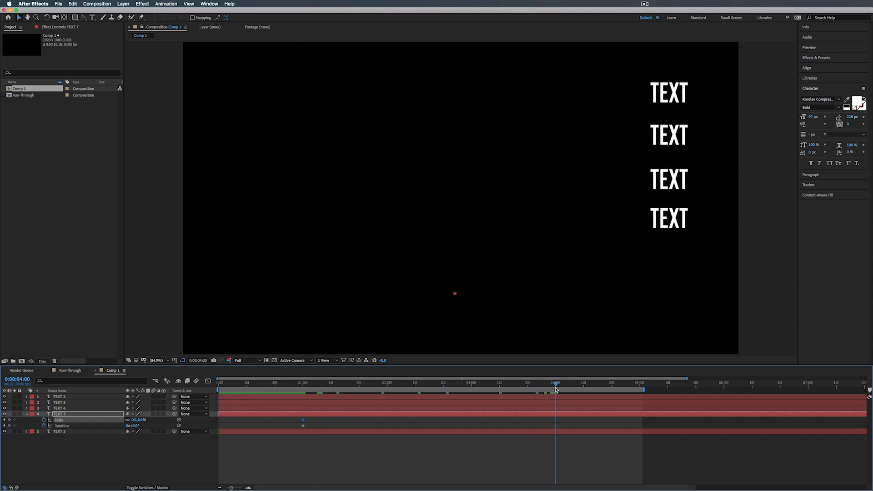
left_click(135, 427)
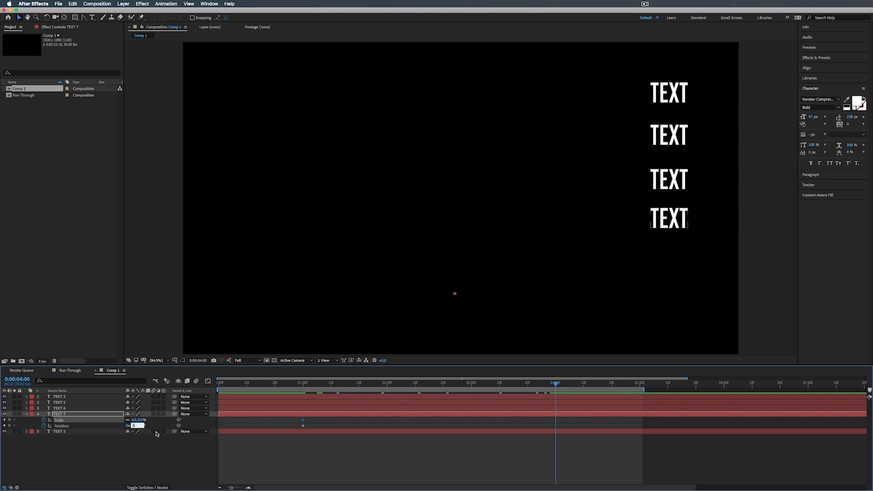
left_click(126, 426)
type("1")
key("Return")
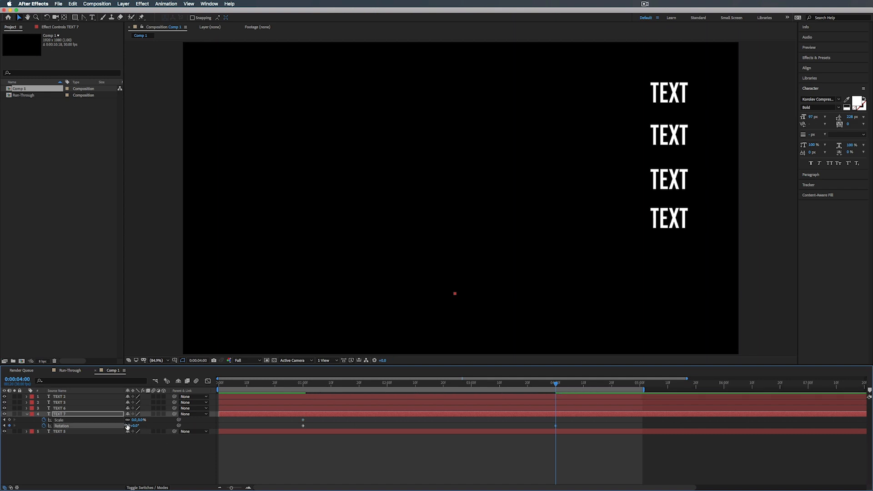
left_click(133, 421)
key("Return")
mouse_move(499, 387)
left_mouse_down()
mouse_move(350, 386)
mouse_move(523, 391)
mouse_move(505, 391)
left_mouse_up()
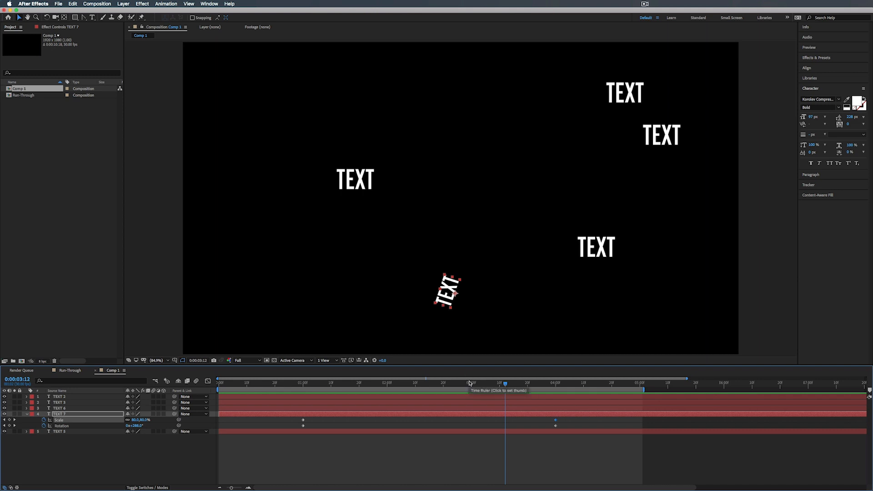
Move TEXT 7's anchor point up to the center of the text at 4 seconds and scrub to check the spin.
left_click_drag(470, 385, 556, 386)
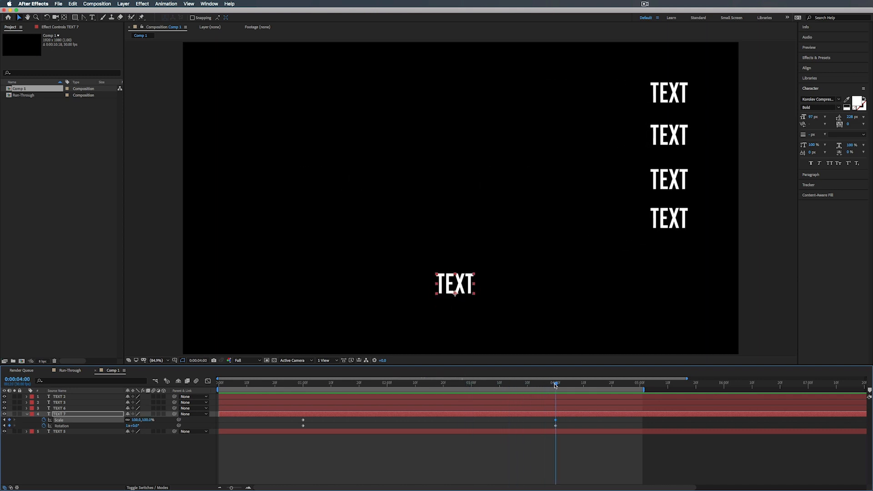
key("y")
left_click(455, 294)
mouse_move(455, 293)
left_mouse_down()
mouse_move(466, 291)
mouse_move(455, 284)
left_mouse_up()
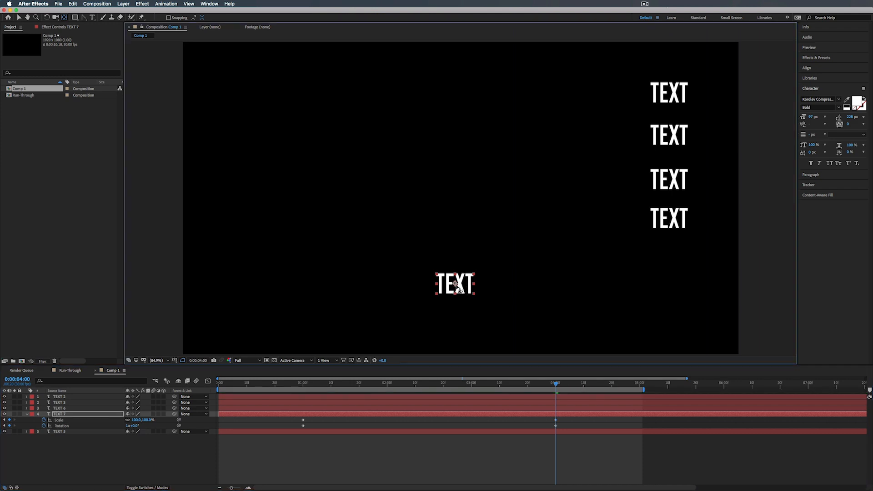
left_click_drag(555, 383, 520, 379)
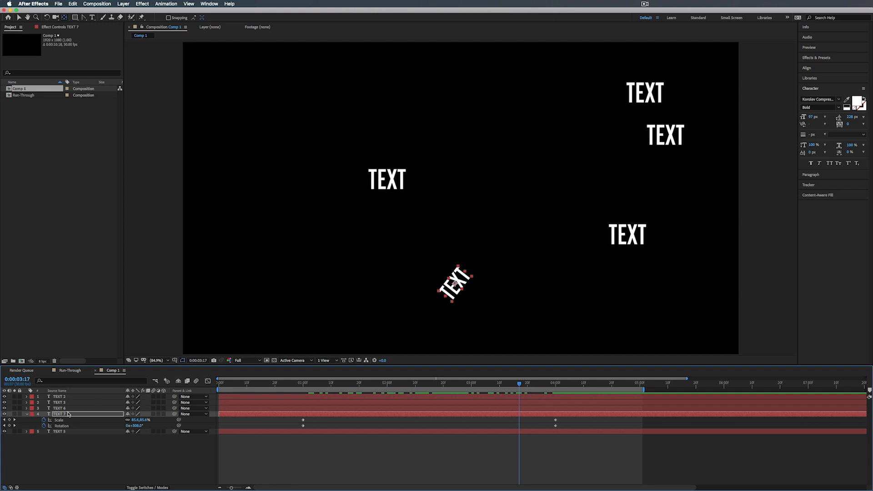
Place TEXT 7 at the bottom of the layer stack and move its text straight down in the composition.
left_click_drag(67, 432, 66, 412)
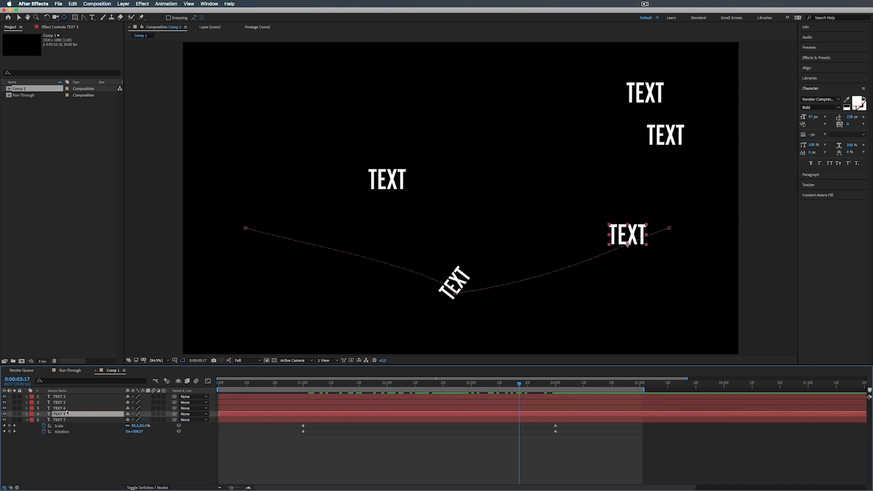
left_click(65, 421)
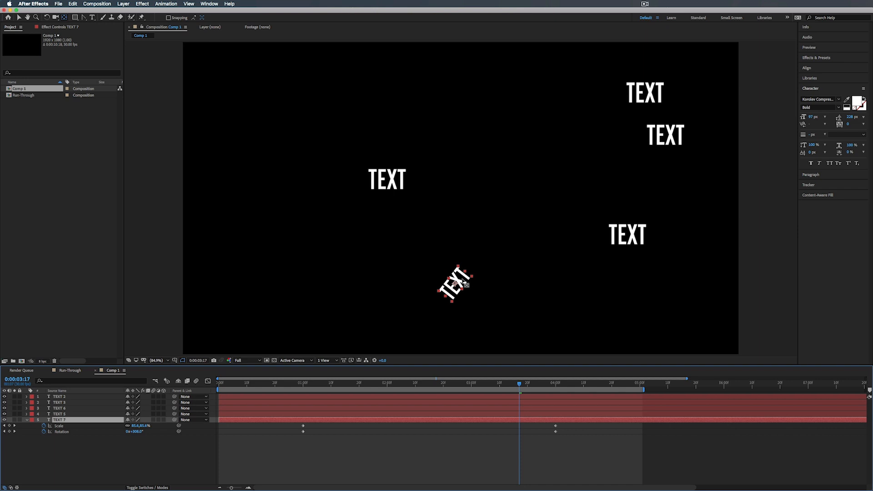
key("v")
left_click_drag(464, 283, 473, 312)
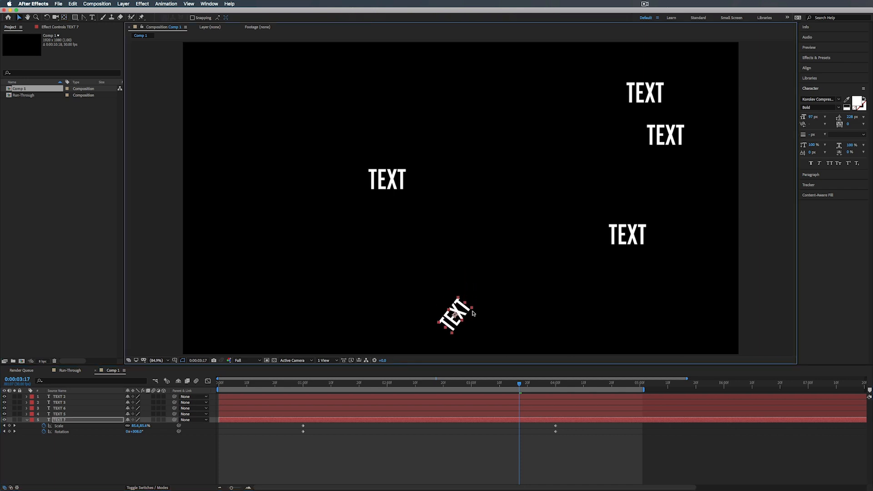
Apply Easy Ease to all Scale and Rotation keyframes of TEXT 7 and preview the motion from 0:12.
left_click_drag(519, 384, 258, 385)
left_click_drag(571, 423, 303, 439)
right_click(303, 435)
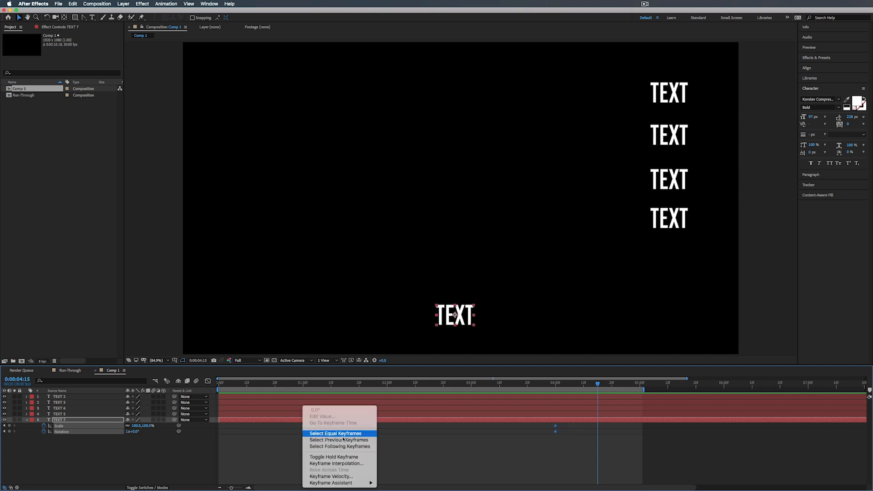
mouse_move(336, 483)
left_click(406, 445)
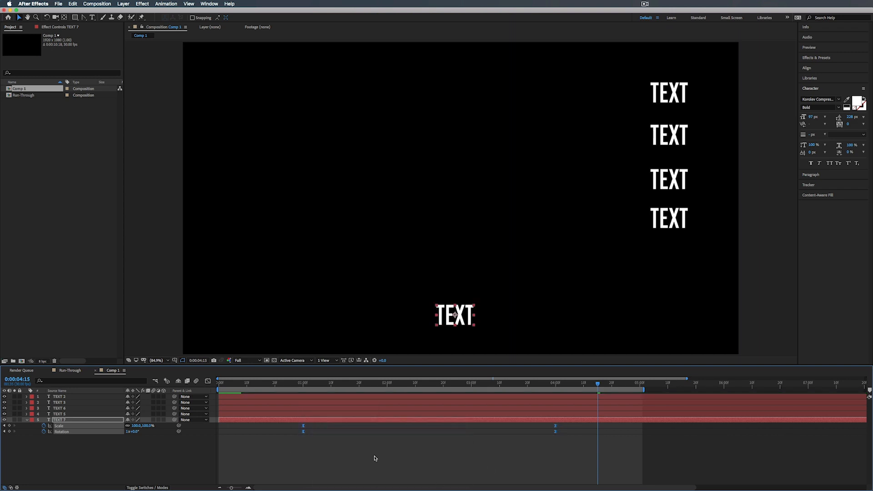
left_click(253, 385)
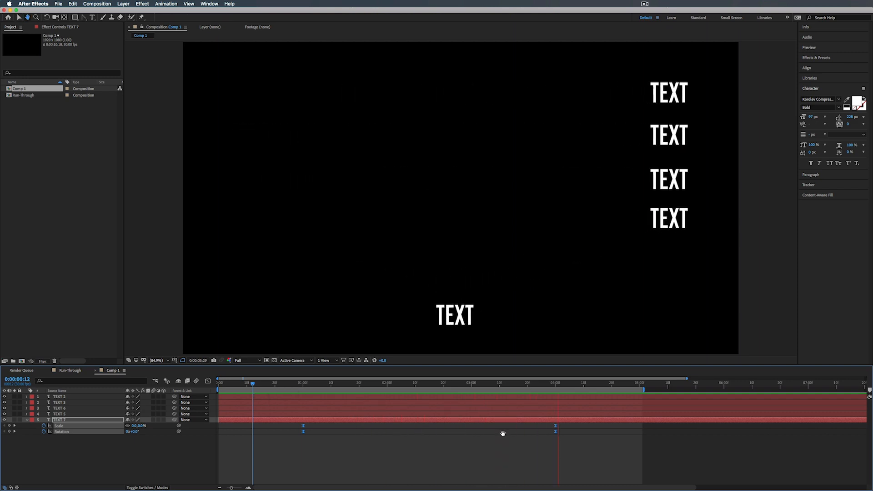
key("space")
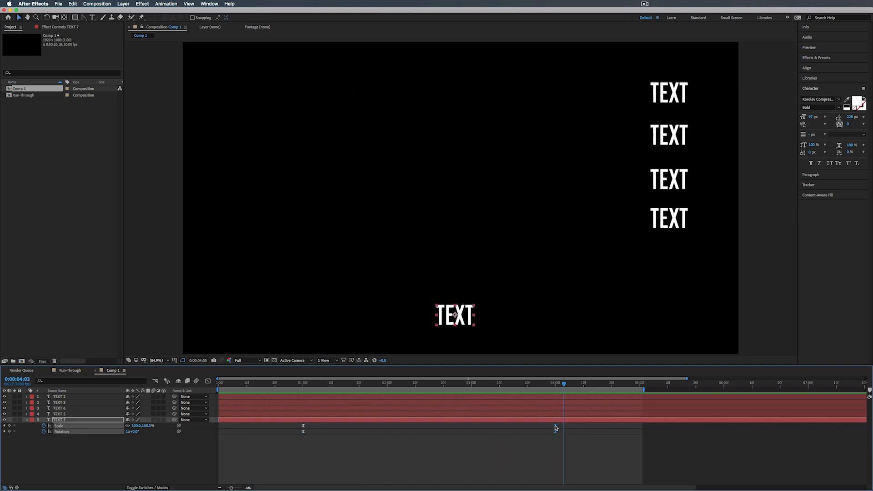
Pull the last Rotation keyframe back to about 1:26 and the last Scale keyframe to about 2:18, and view their curves in the Graph Editor.
left_click_drag(555, 427, 376, 434)
left_click(444, 437)
left_click_drag(289, 431, 504, 459)
left_click(208, 382)
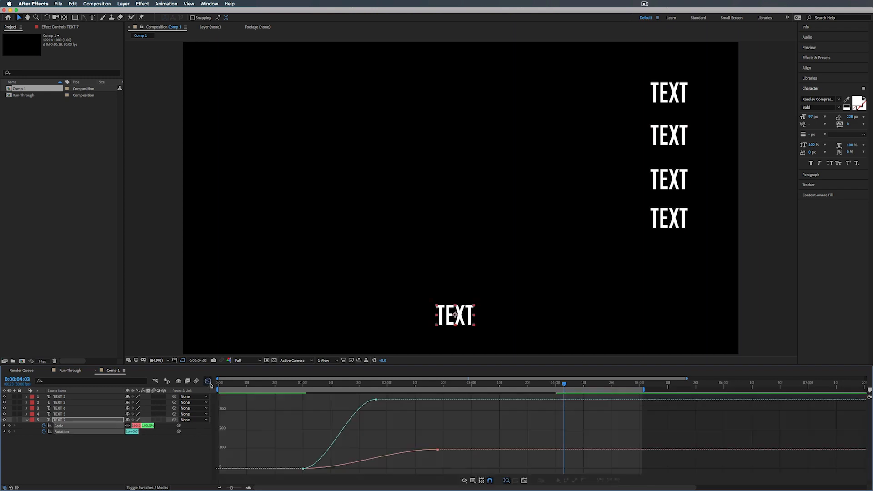
left_click(523, 480)
key("shift+F3")
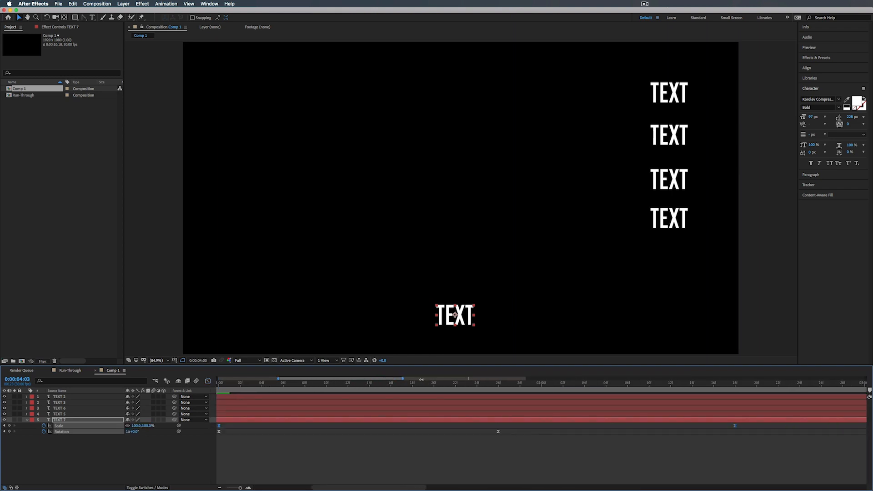
Stagger TEXT 7's keyframes so Scale runs from about 0:08 to 1:26 and Rotation from 1:00 to about 2:25.
left_click_drag(421, 380, 468, 380)
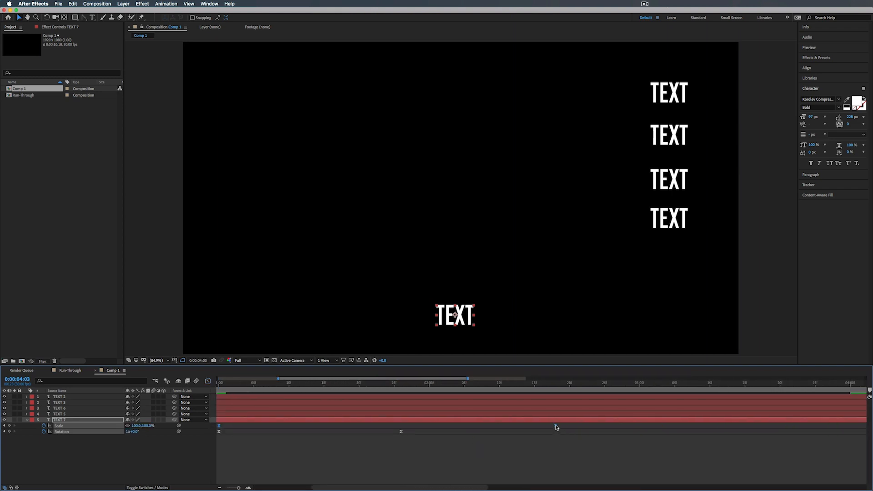
left_click_drag(556, 427, 402, 431)
left_click(402, 431)
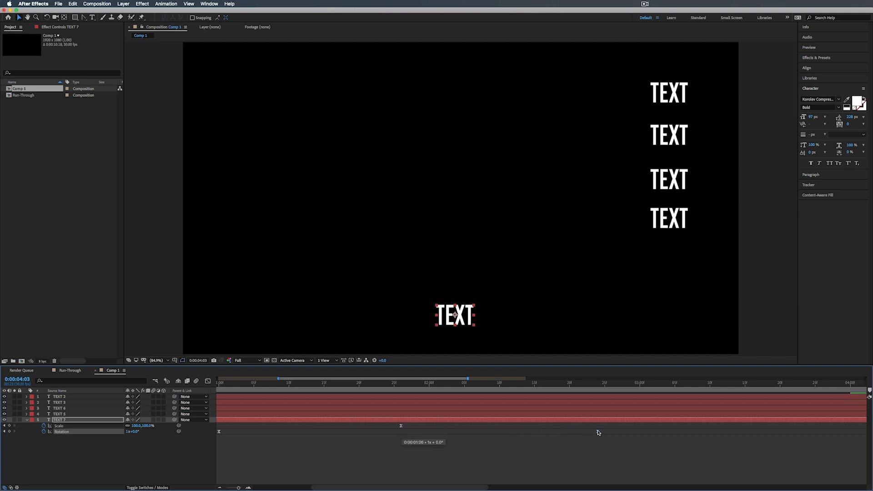
In the speed graph, lengthen the first Scale keyframe's outgoing handle to about 1:01 and the last one's incoming handle to about 1:10.
key("shift+F3")
right_click(495, 415)
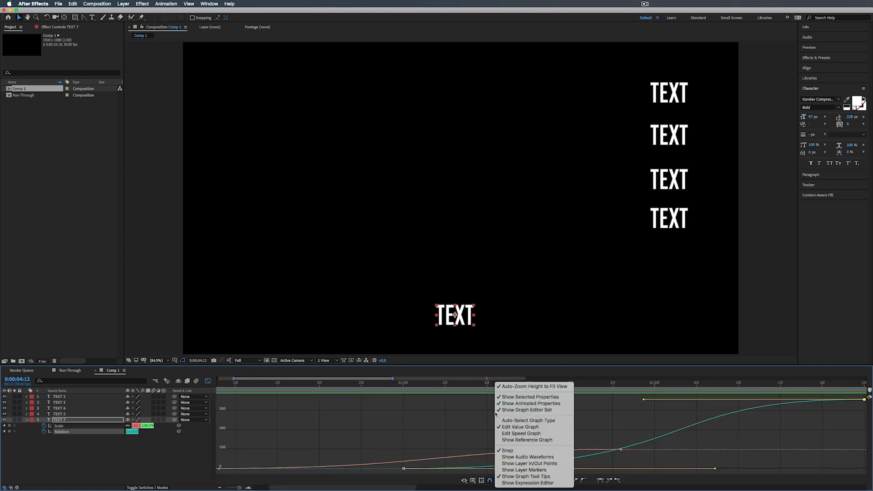
left_click(513, 432)
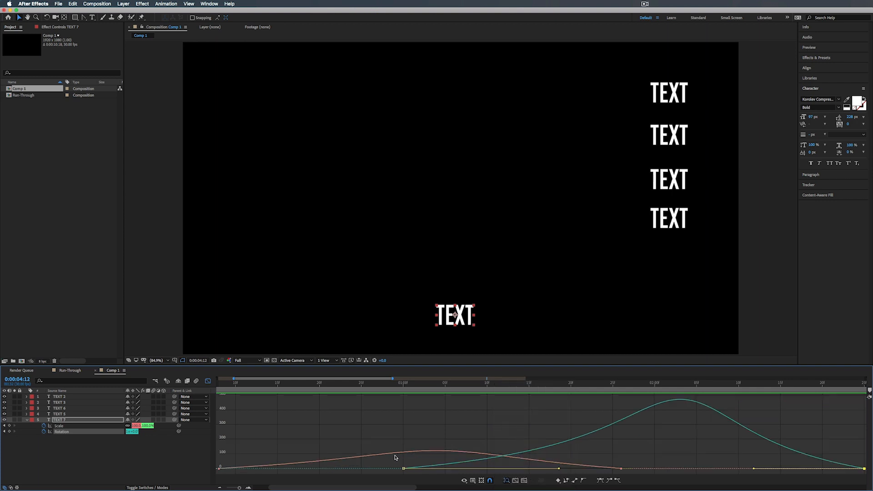
left_click(267, 467)
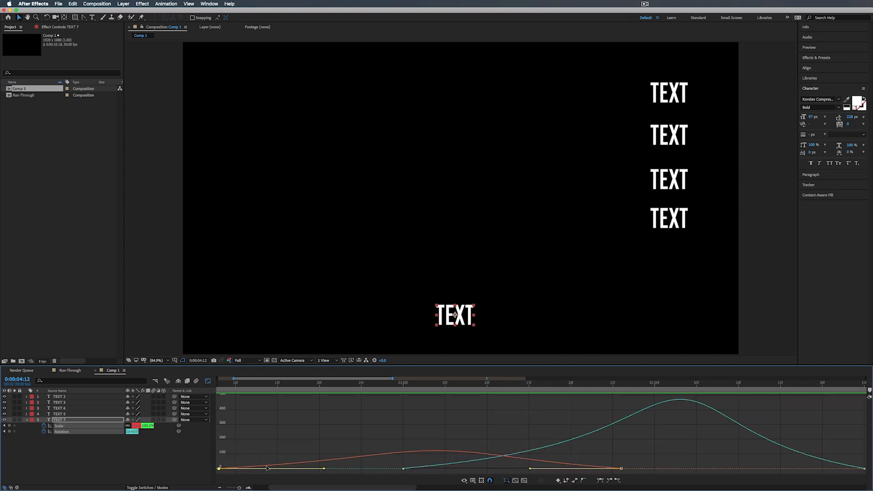
left_click_drag(325, 469, 415, 469)
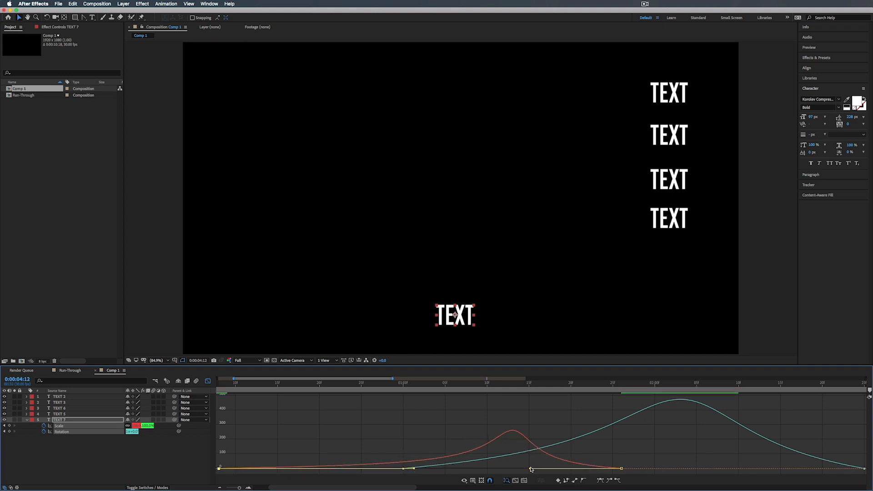
left_click_drag(530, 469, 485, 468)
Scrub the reshaped Scale motion, return to the composition's start, and look over the graph display options.
left_click(436, 383)
key("Home")
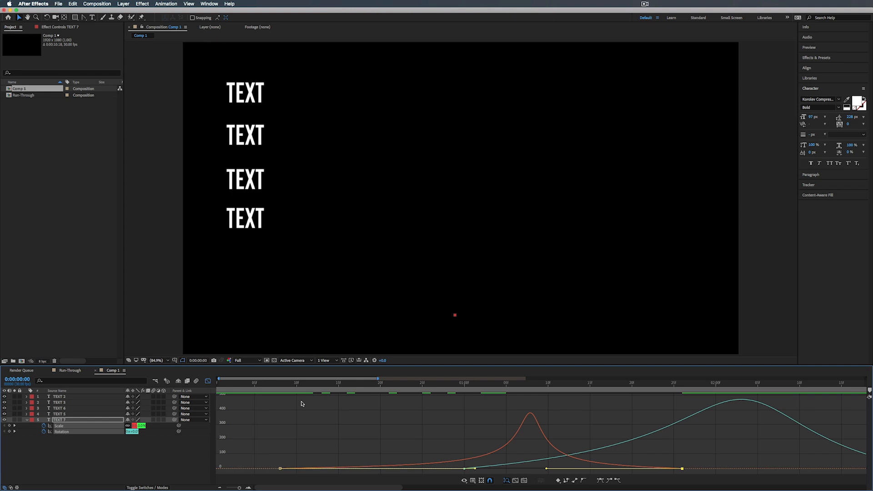
right_click(347, 423)
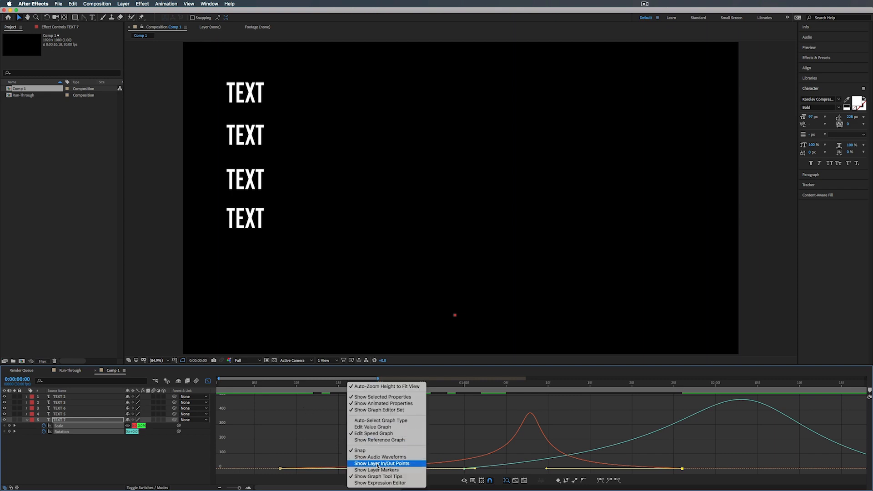
left_click(509, 456)
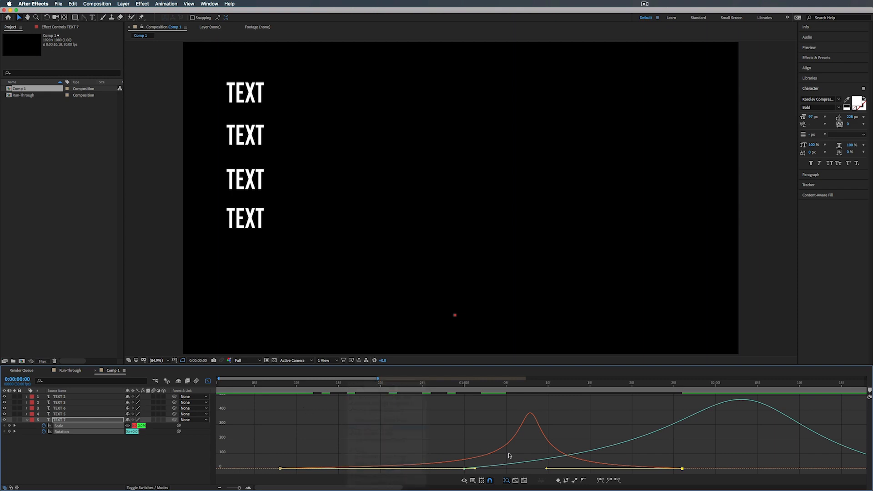
Switch the Graph Editor back to the speed graph and scrub TEXT 7's Scale and Rotation motion through to about 3:01.
right_click(440, 424)
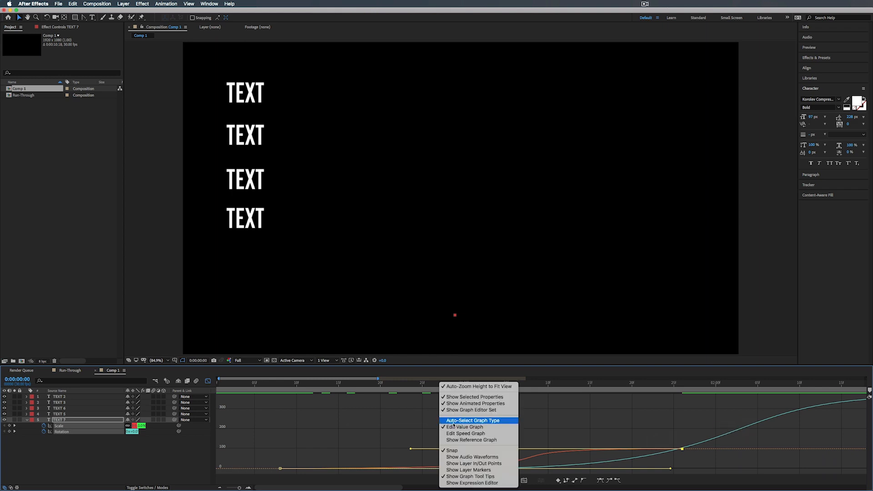
left_click(472, 434)
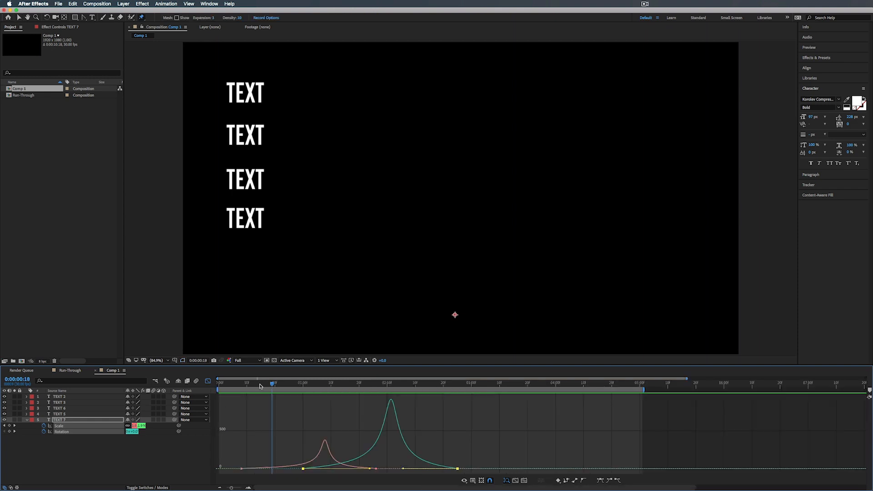
left_click_drag(259, 386, 473, 386)
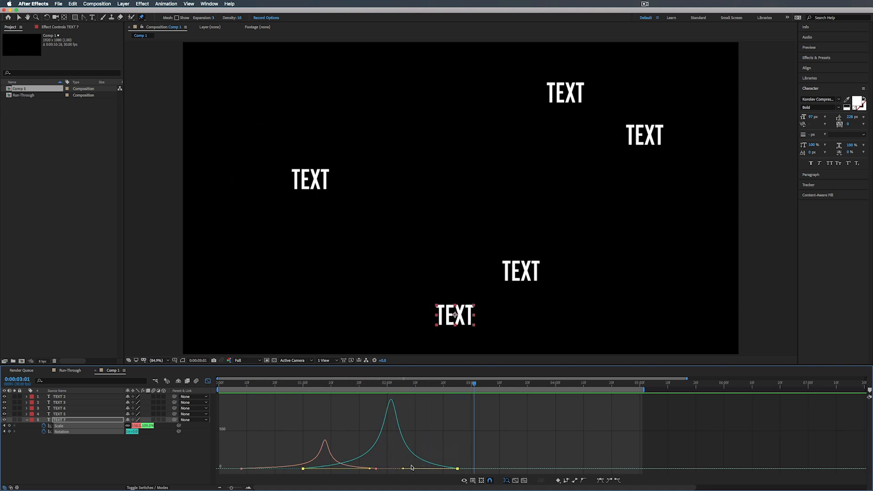
Try raising the last Rotation keyframe's incoming speed to about 200 so the rotation ends abruptly.
left_click_drag(403, 470, 415, 450)
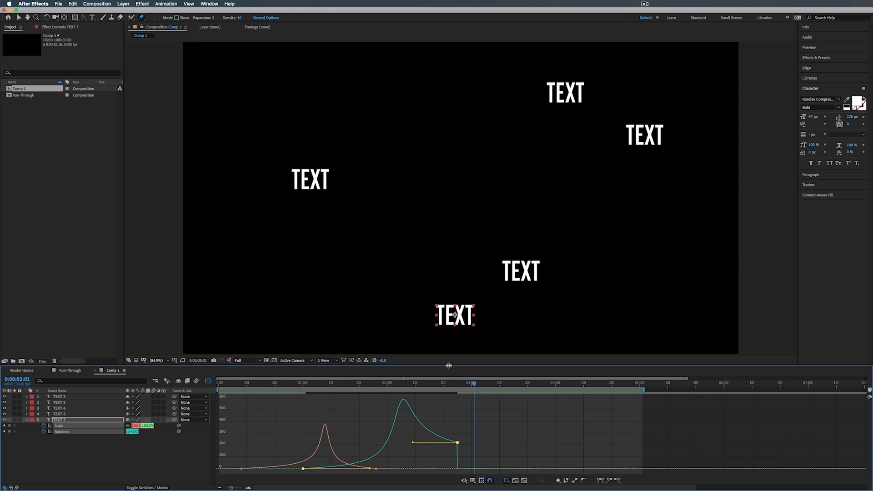
Scrub TEXT 7's rotation from its speed peak at about 2:01 to its last keyframe at 2:25, and back.
left_click(389, 385)
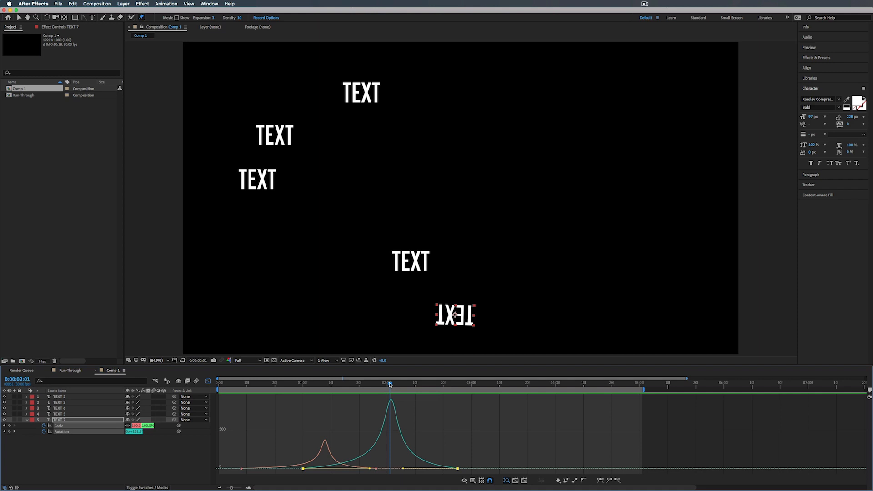
left_click_drag(389, 384, 457, 391)
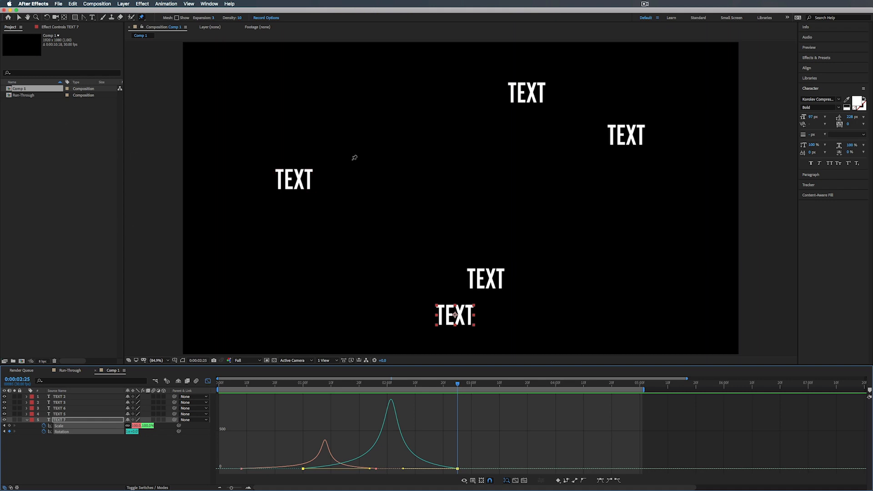
left_click_drag(391, 381, 347, 374)
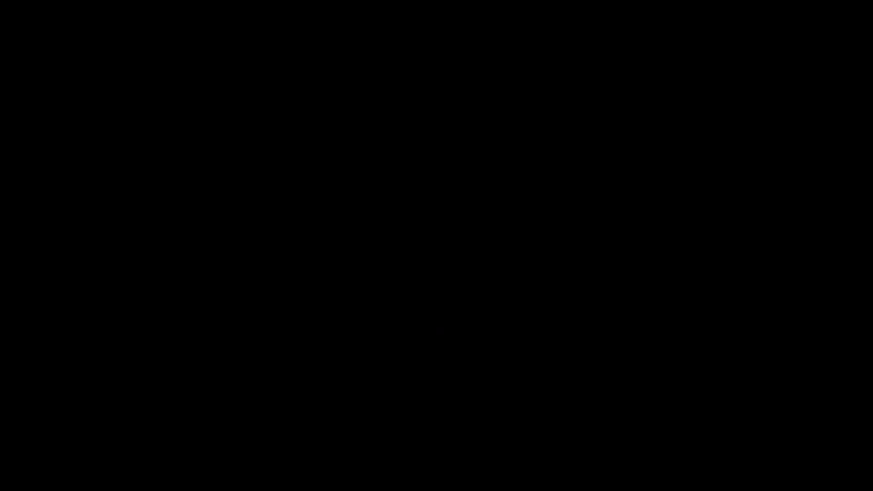